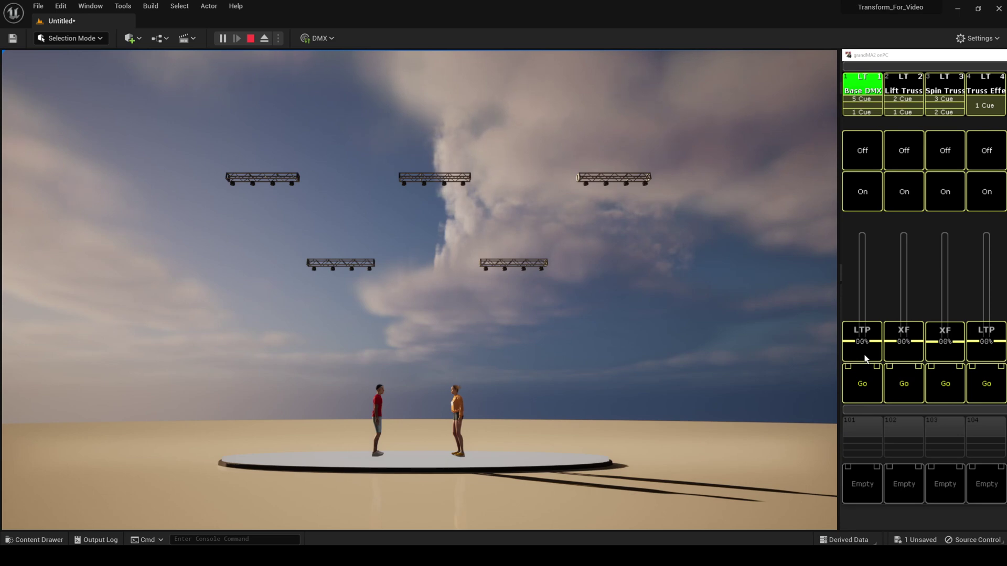
# - Bring the base lighting cue to full, then run and switch off the Lift Truss cue
pyautogui.moveTo(864, 358); pyautogui.dragTo(866, 241)
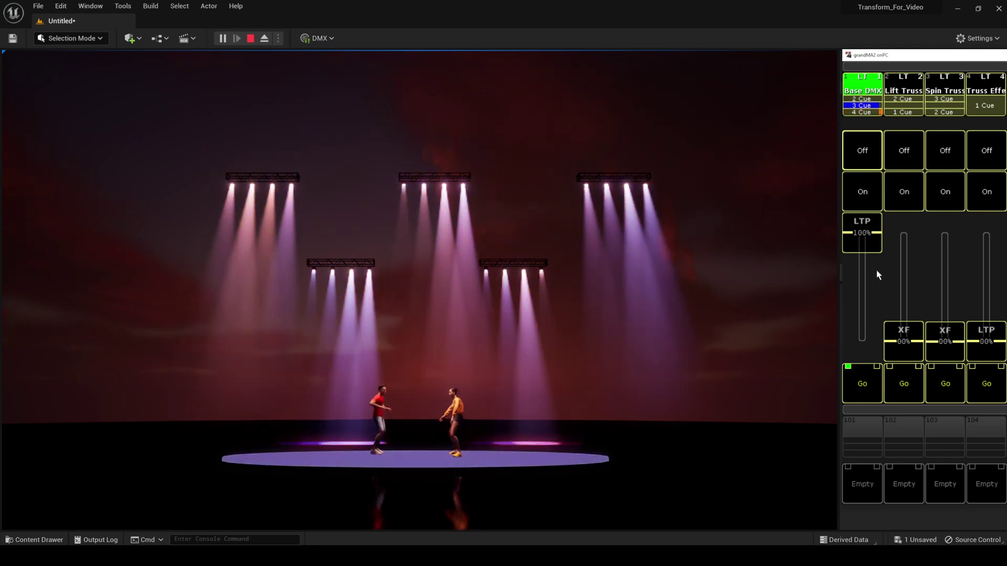
pyautogui.moveTo(898, 340); pyautogui.dragTo(901, 225)
pyautogui.click(908, 157)
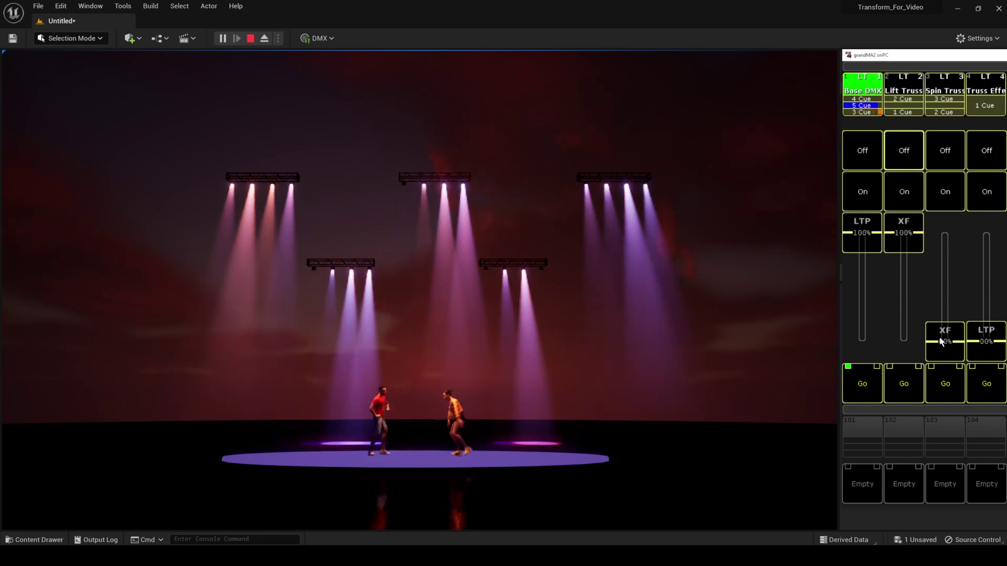
# - Run the Spin Truss cue, step it forward and back to cue 2, then switch it off
pyautogui.moveTo(942, 342); pyautogui.dragTo(944, 225)
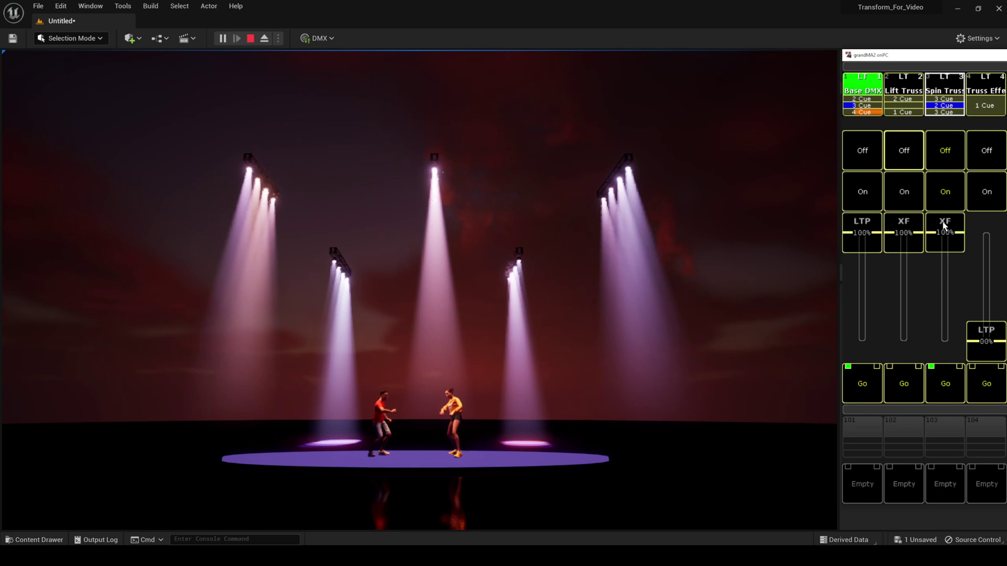
pyautogui.click(944, 385)
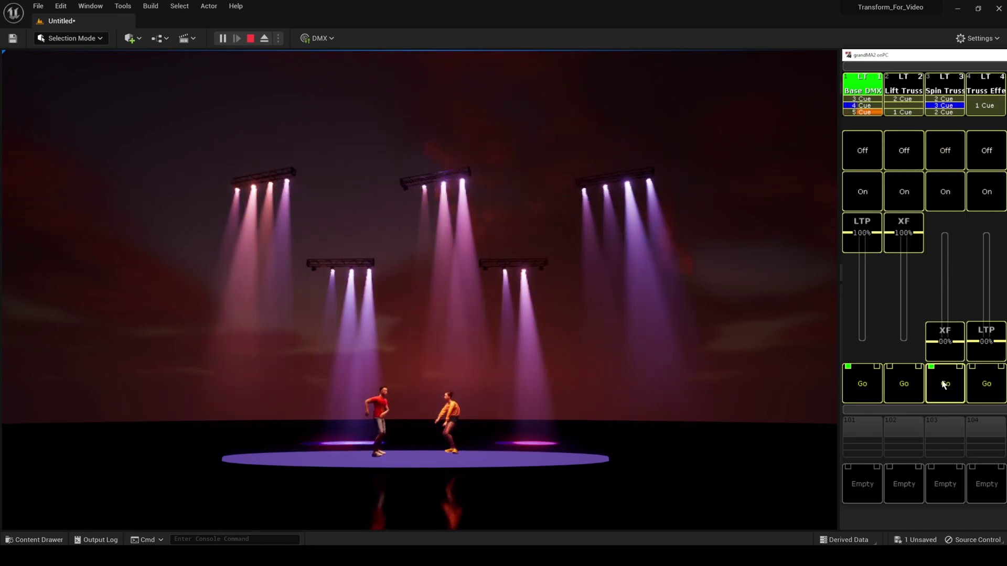
pyautogui.click(945, 385)
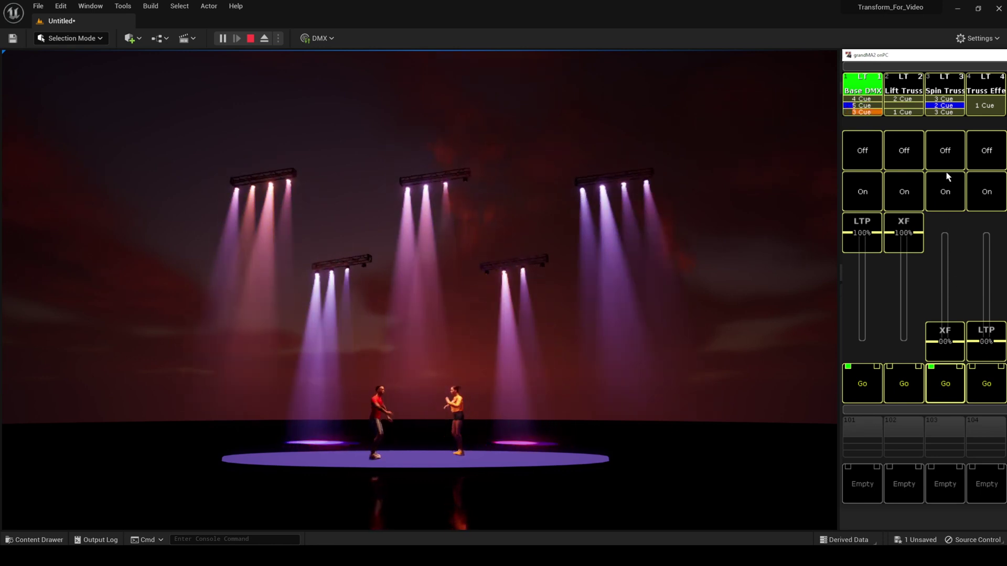
pyautogui.click(947, 153)
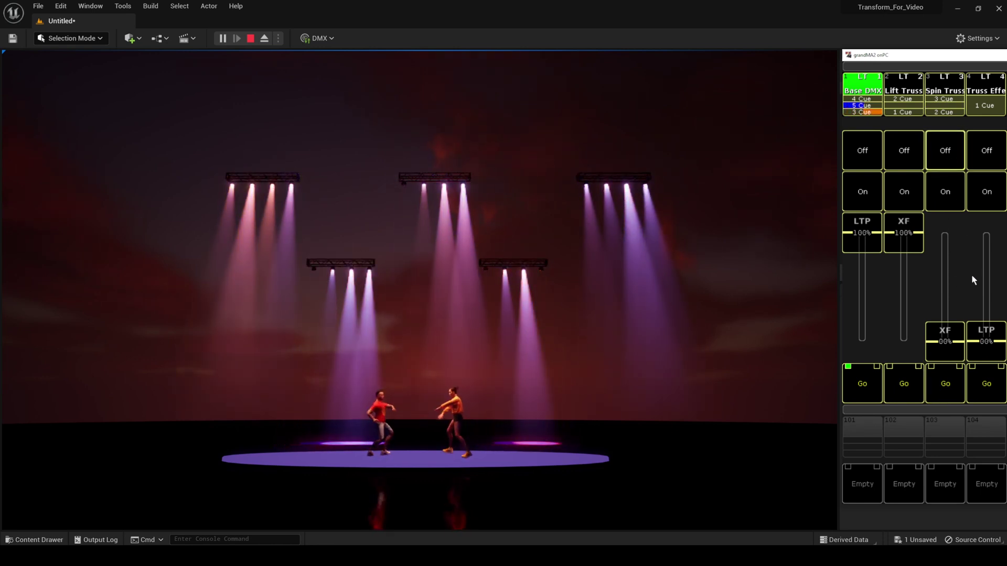
# - Run the Truss Effect cue and bring Spin Truss back up, then switch both cues off
pyautogui.moveTo(986, 355); pyautogui.dragTo(986, 245)
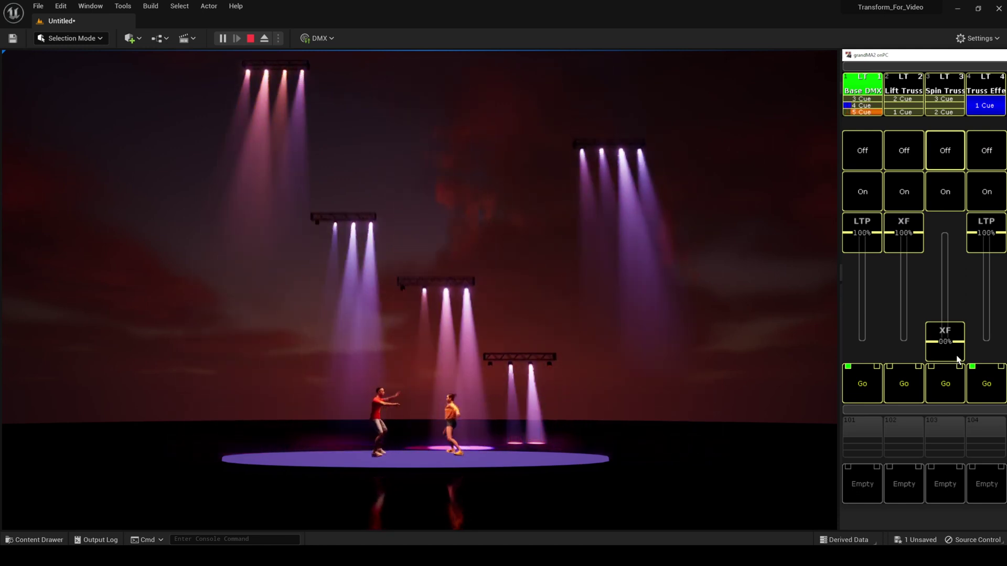
pyautogui.moveTo(957, 360); pyautogui.dragTo(939, 194)
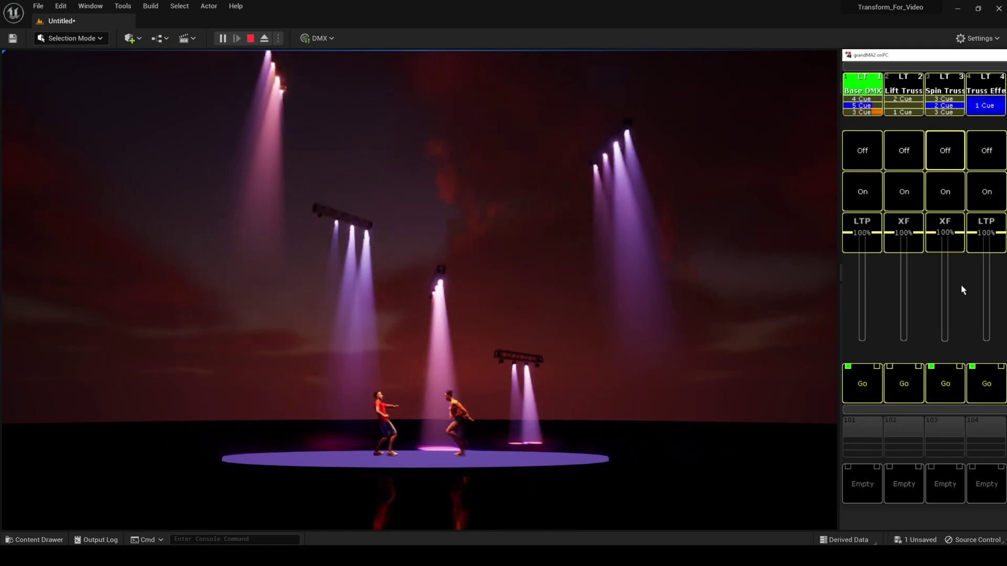
pyautogui.click(986, 152)
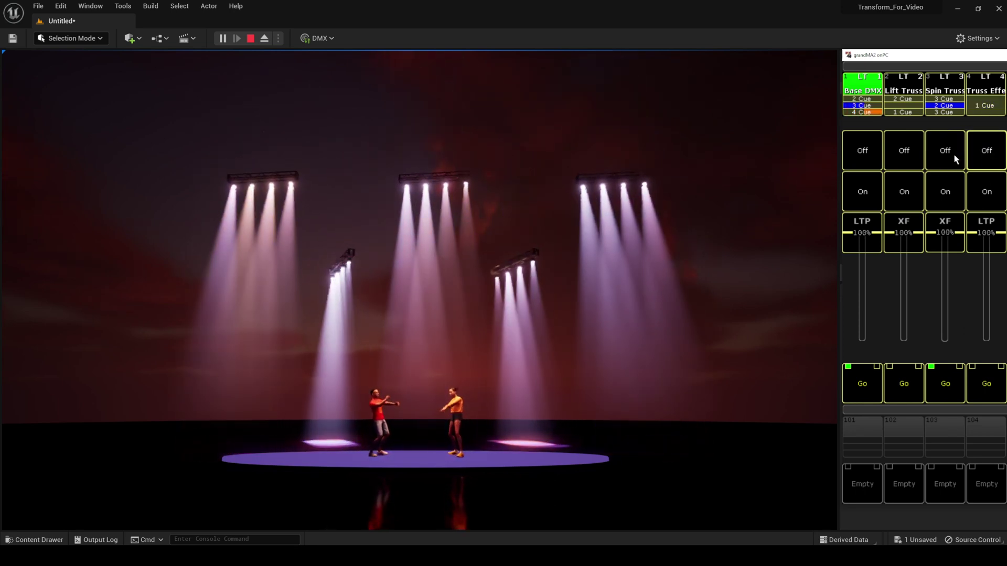
pyautogui.click(950, 155)
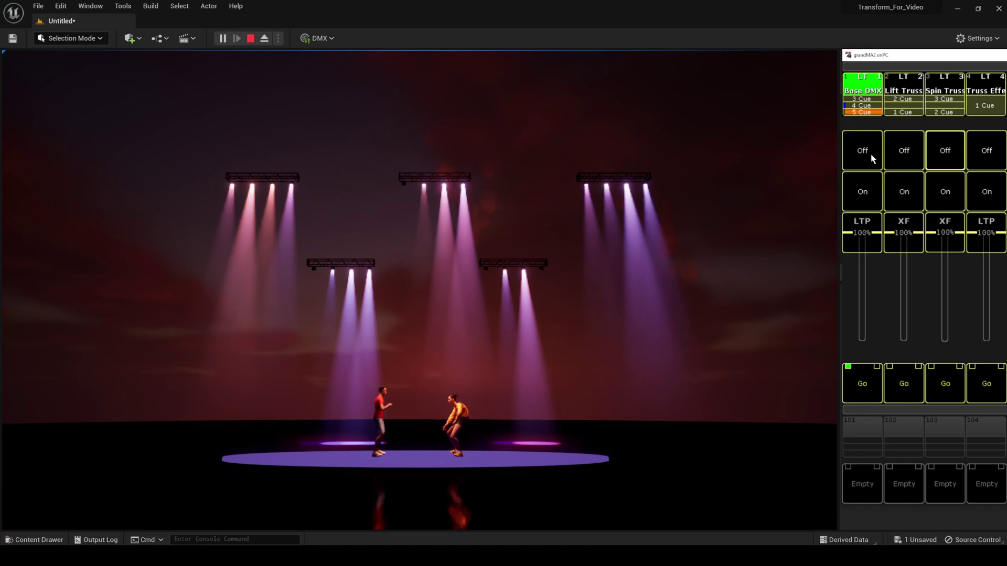
# - Switch off the base lighting cue and stop the running play session
pyautogui.click(866, 155)
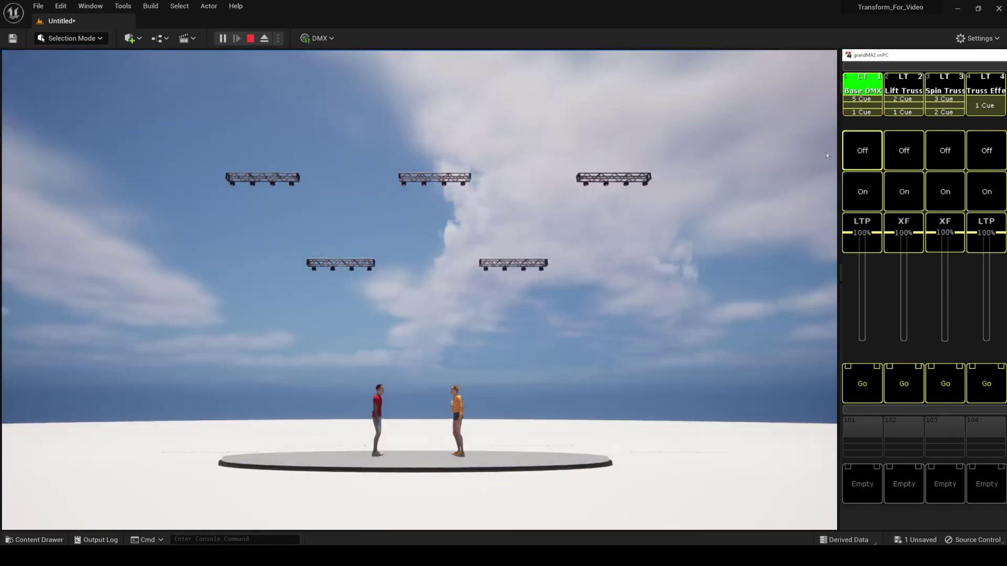
pyautogui.click(251, 39)
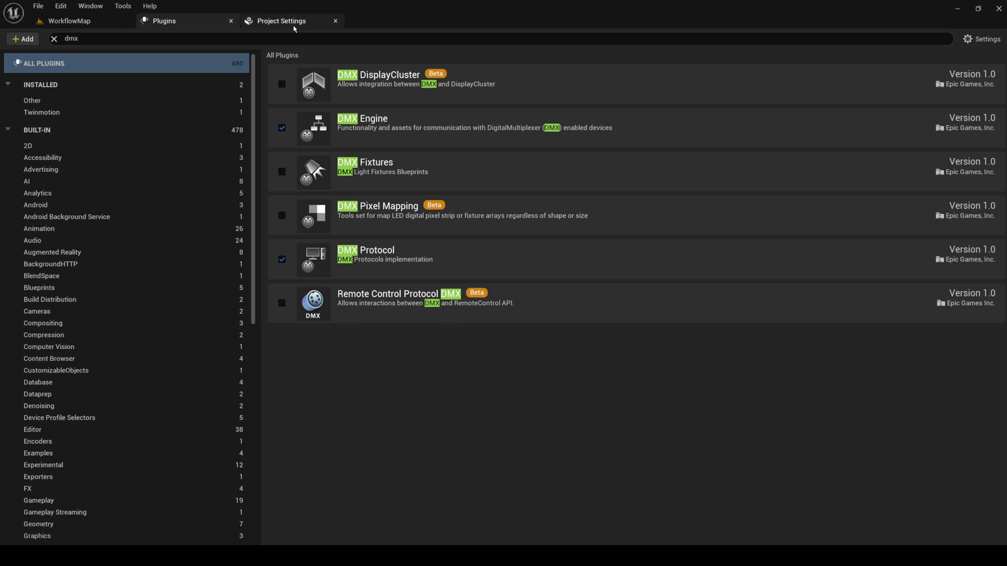
# - Add a new DMX input port in the DMX project settings, keeping Art-Net as its protocol
pyautogui.click(297, 21)
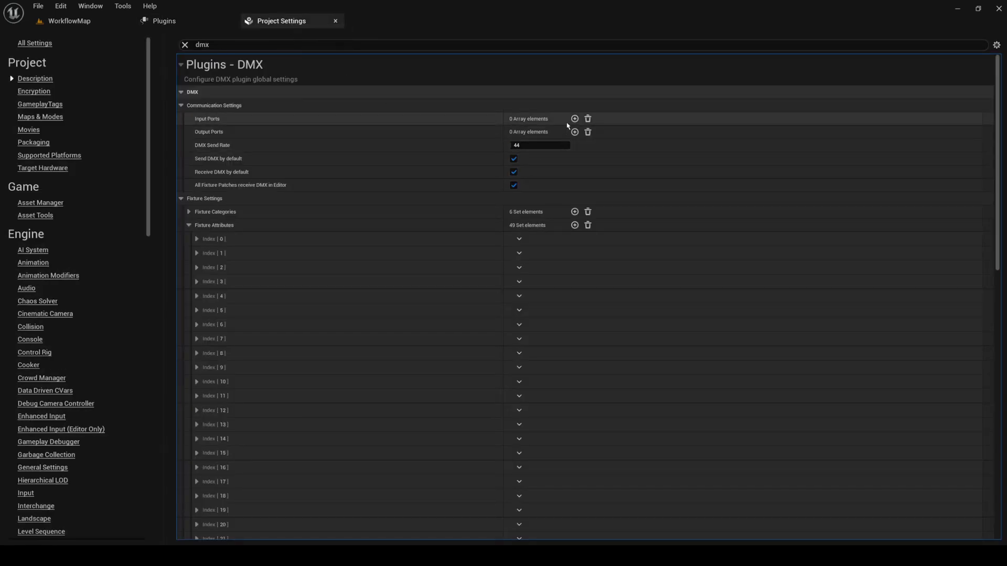
pyautogui.click(575, 120)
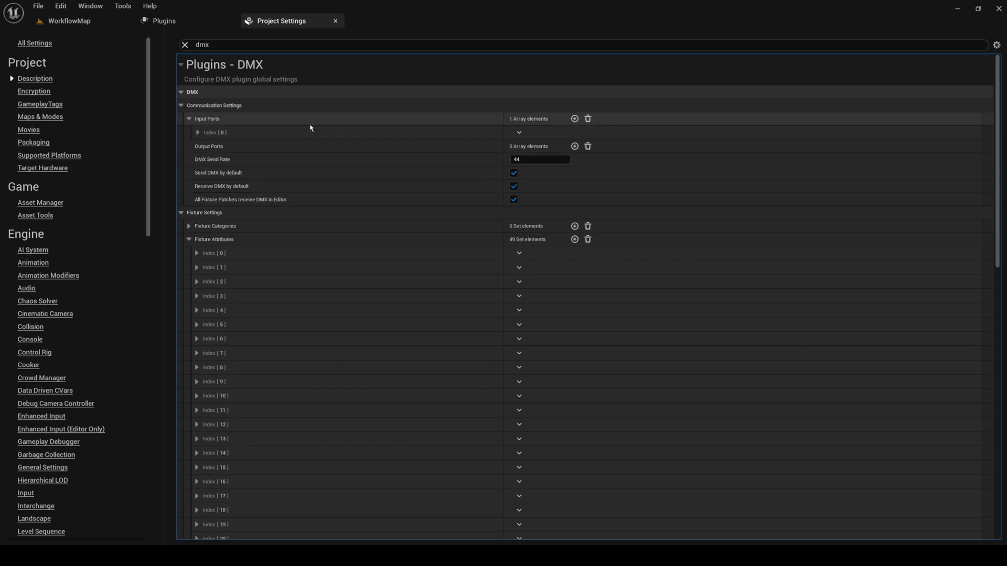
pyautogui.click(198, 135)
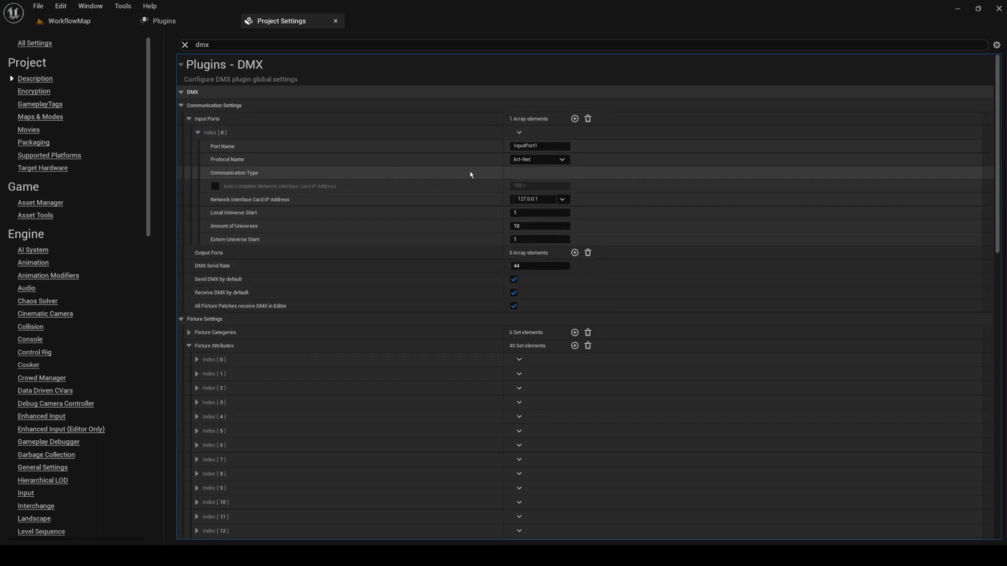
pyautogui.click(554, 161)
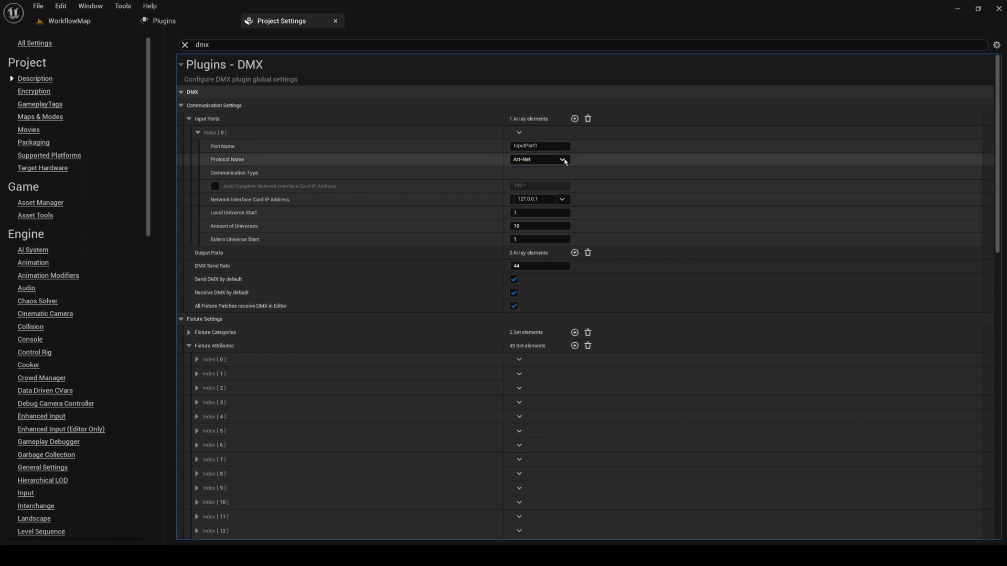
pyautogui.click(556, 169)
# - Set the input port's network interface to 192.168.1.2 and Extern Universe Start to 0
pyautogui.click(561, 199)
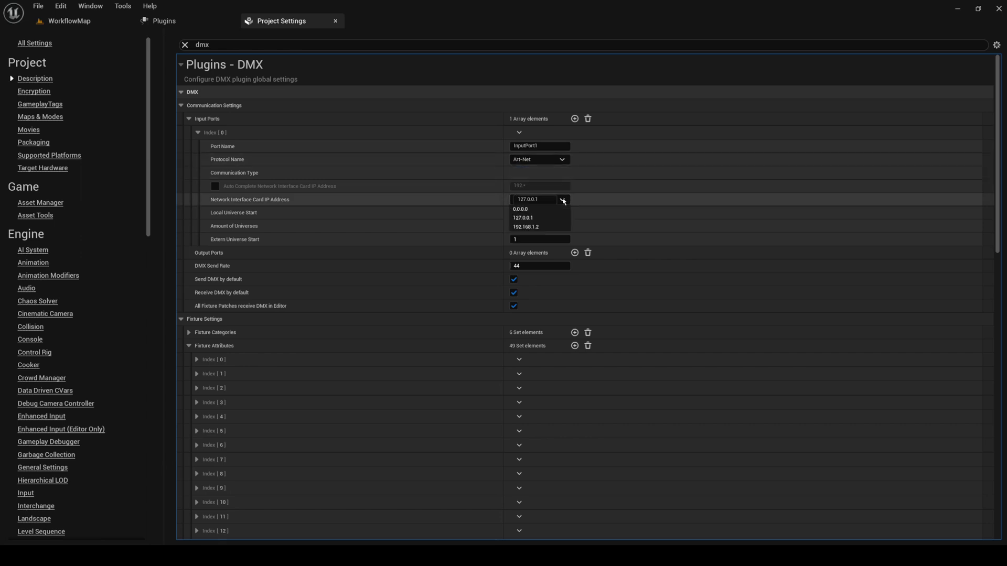
pyautogui.click(553, 227)
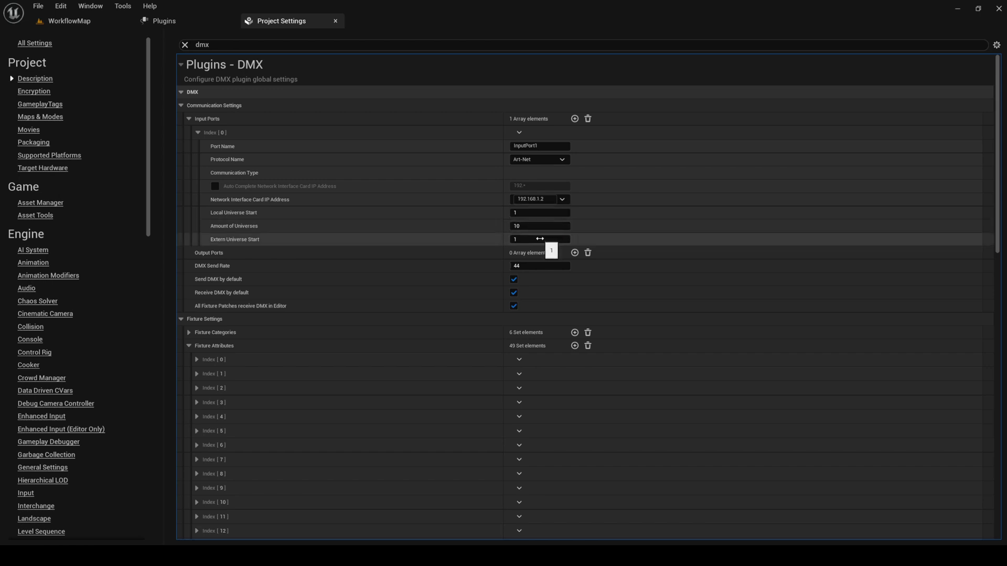
pyautogui.click(540, 239)
pyautogui.doubleClick(541, 238)
pyautogui.click(600, 227)
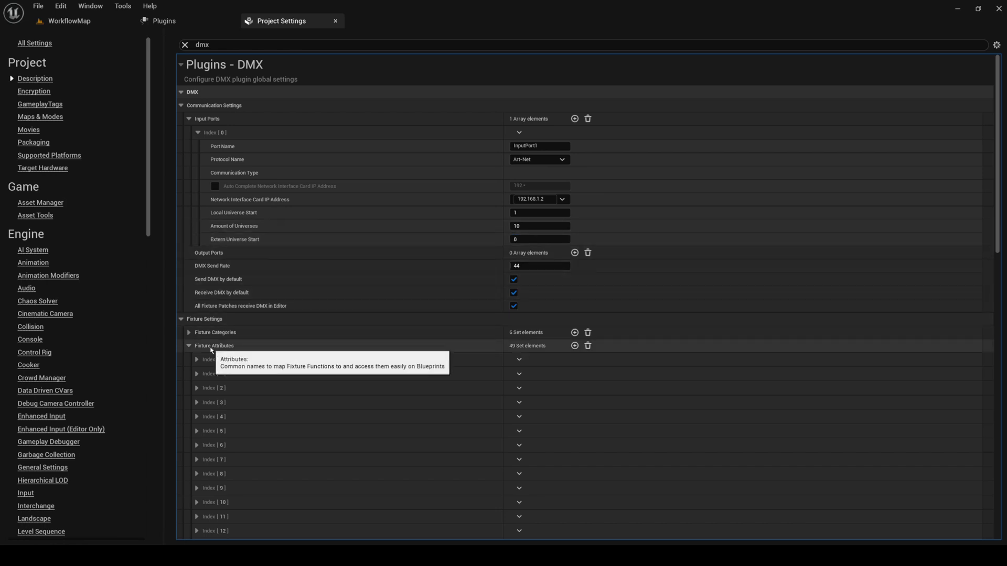
# - Scroll the Fixture Attributes list down to Index 40–48, showing ScaleX, ScaleY and ScaleZ
pyautogui.scroll(-15, 212, 350)
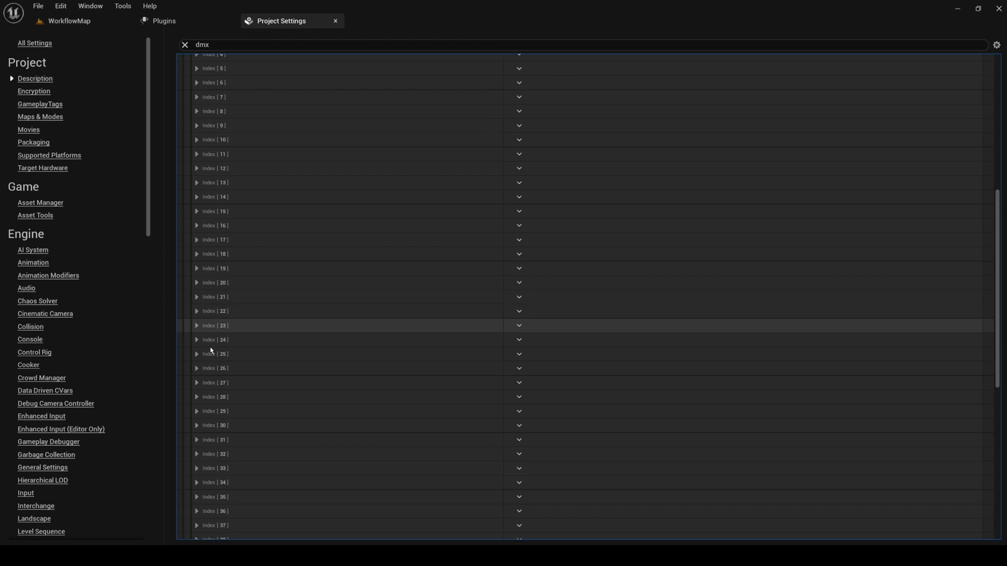
pyautogui.scroll(-10, 212, 350)
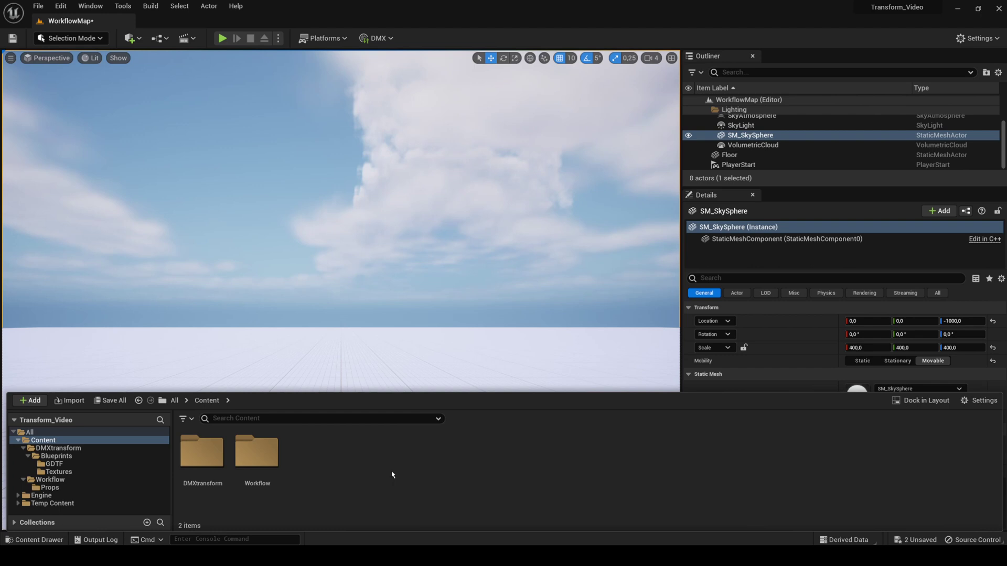
# - Create a DMX Library named Workflow_DMX_Library in Content, then open and dock its editor
pyautogui.rightClick(393, 475)
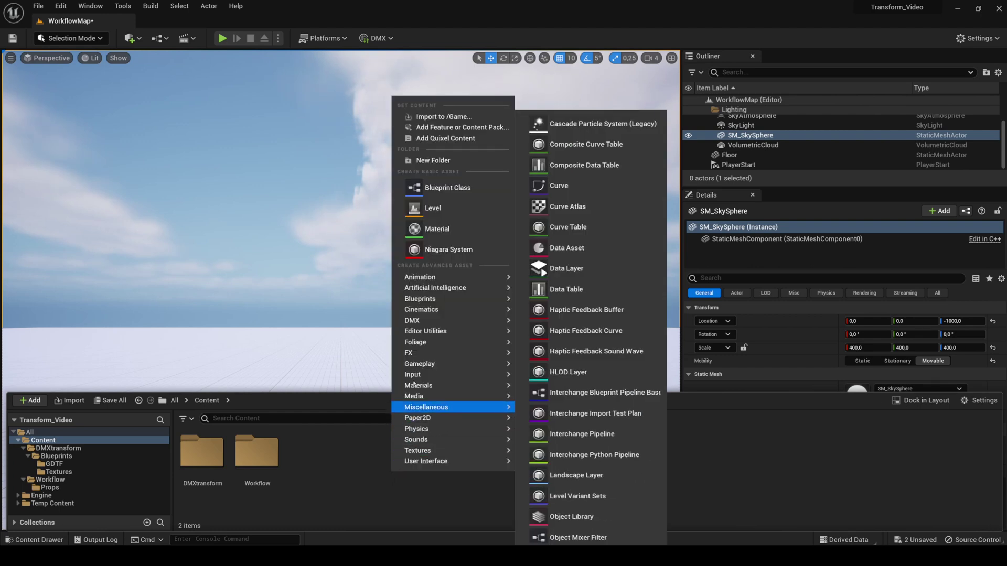
pyautogui.moveTo(429, 321)
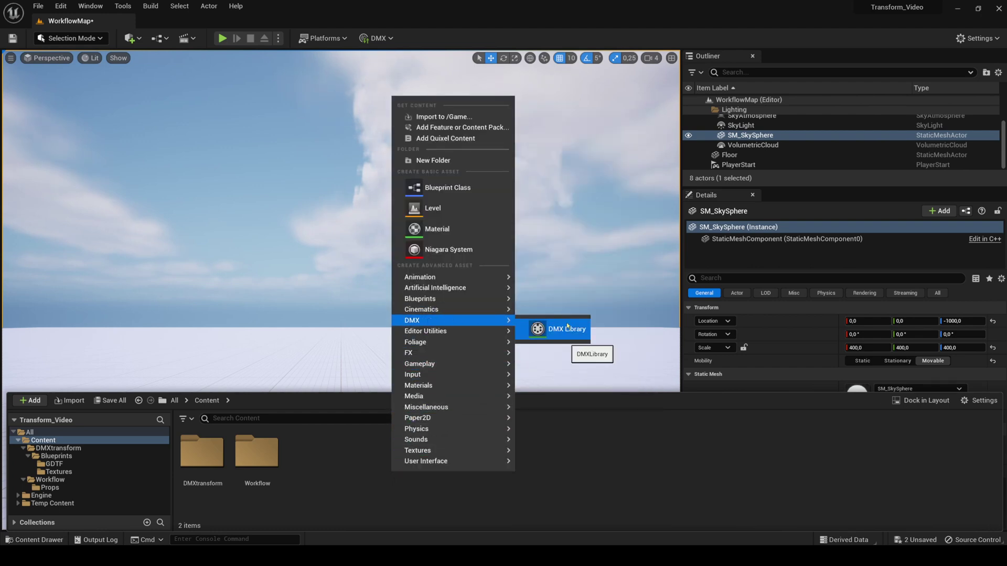
pyautogui.click(547, 330)
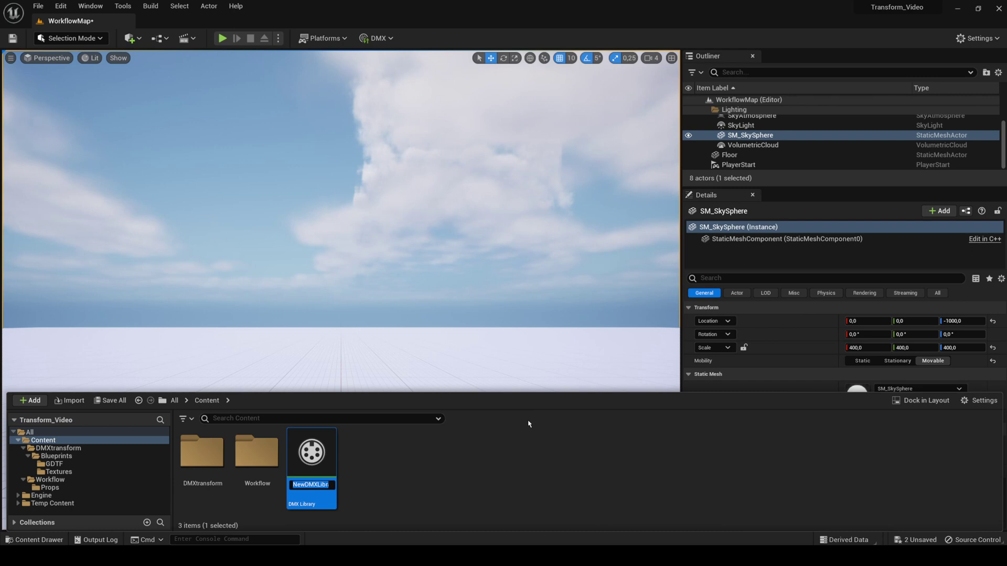
pyautogui.write('Wor')
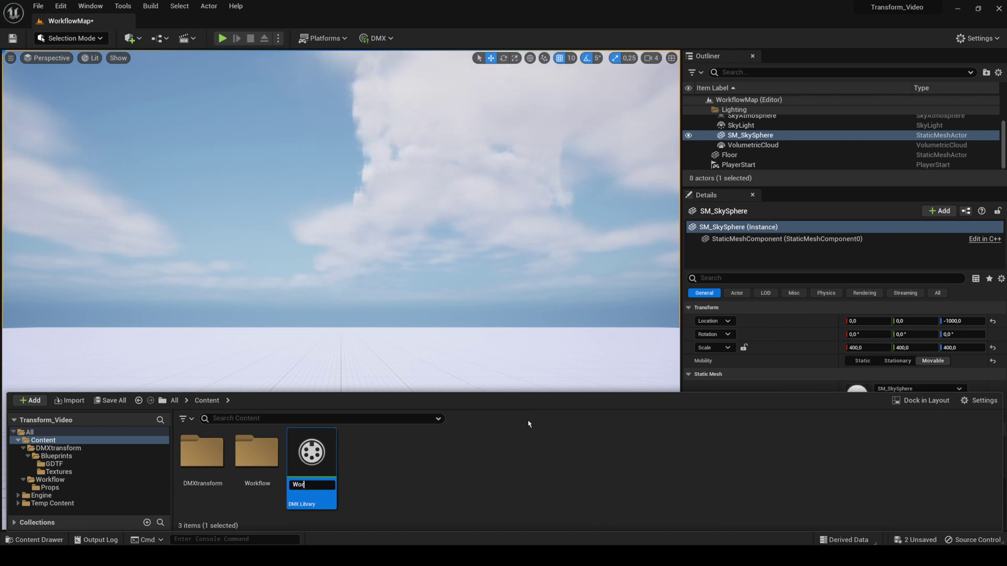
pyautogui.write('kflow')
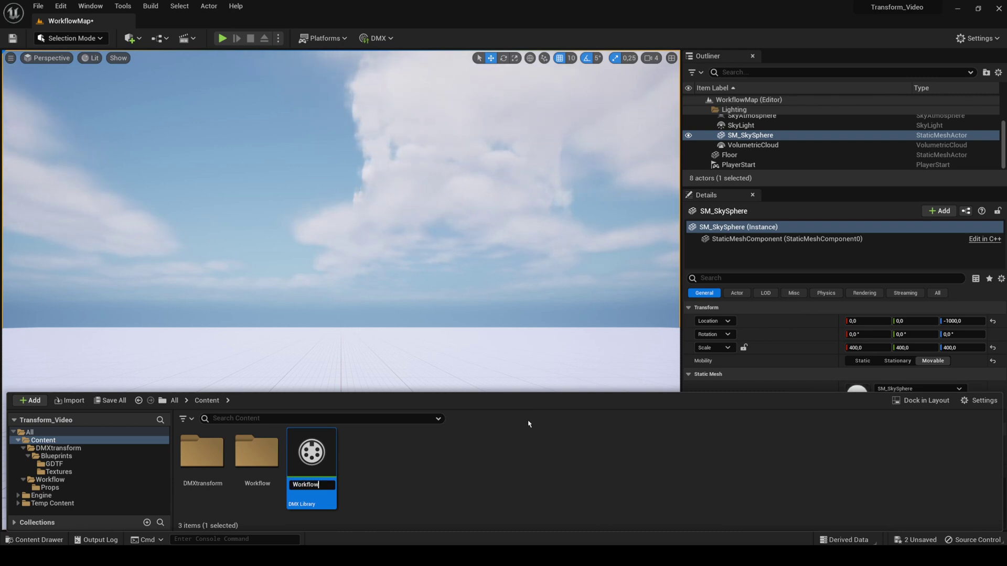
pyautogui.write('_D')
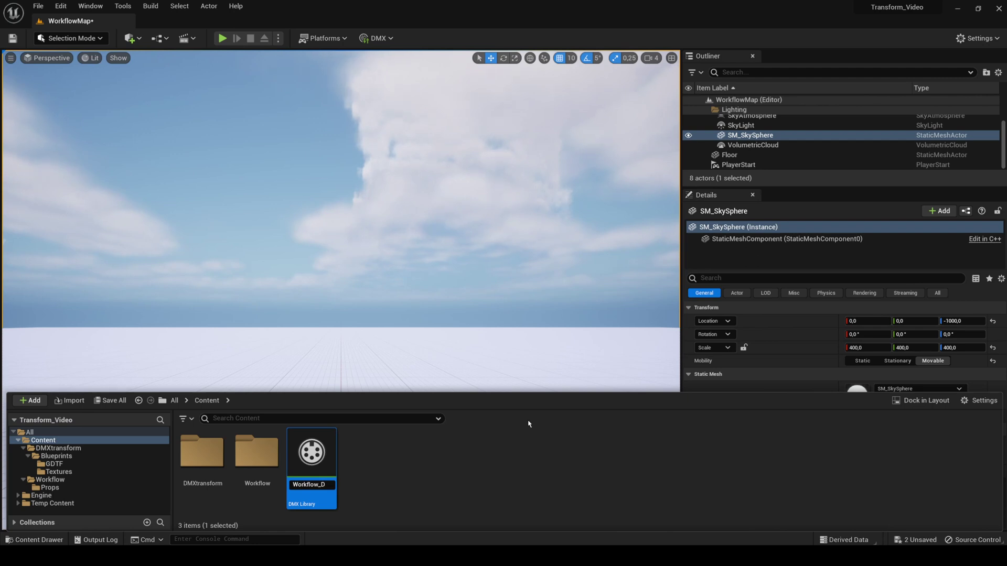
pyautogui.write('MX_Li')
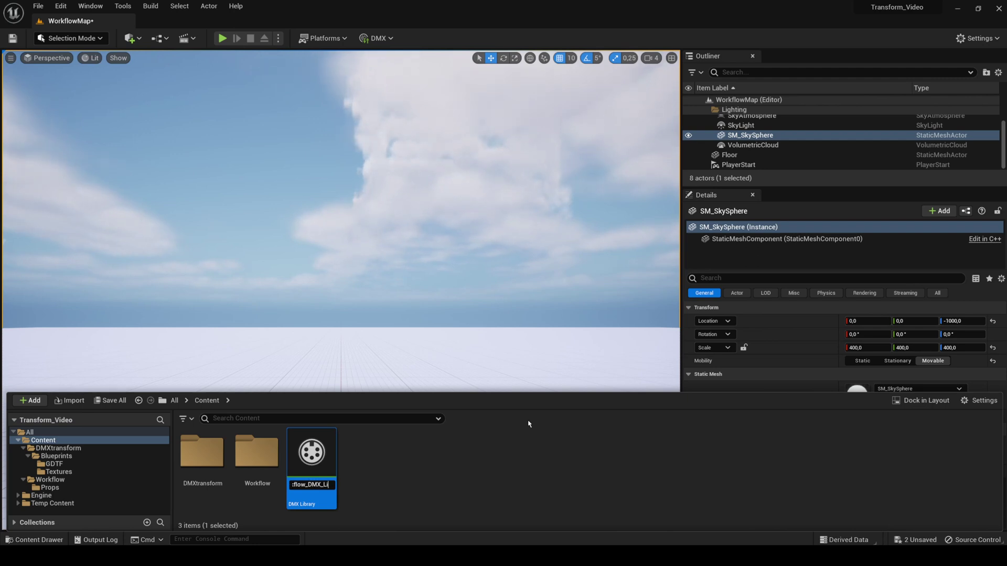
pyautogui.write('brary')
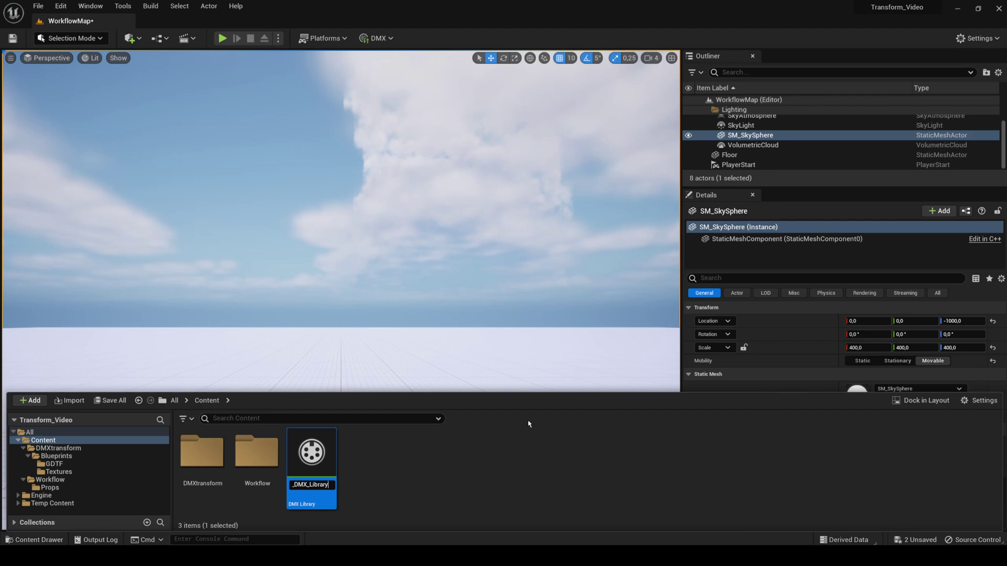
pyautogui.press('Return')
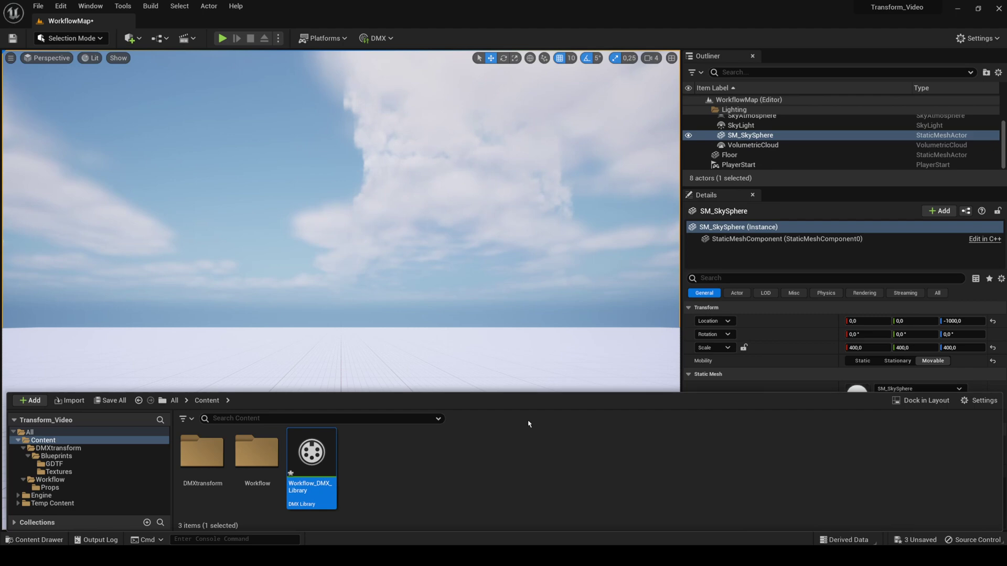
pyautogui.doubleClick(323, 461)
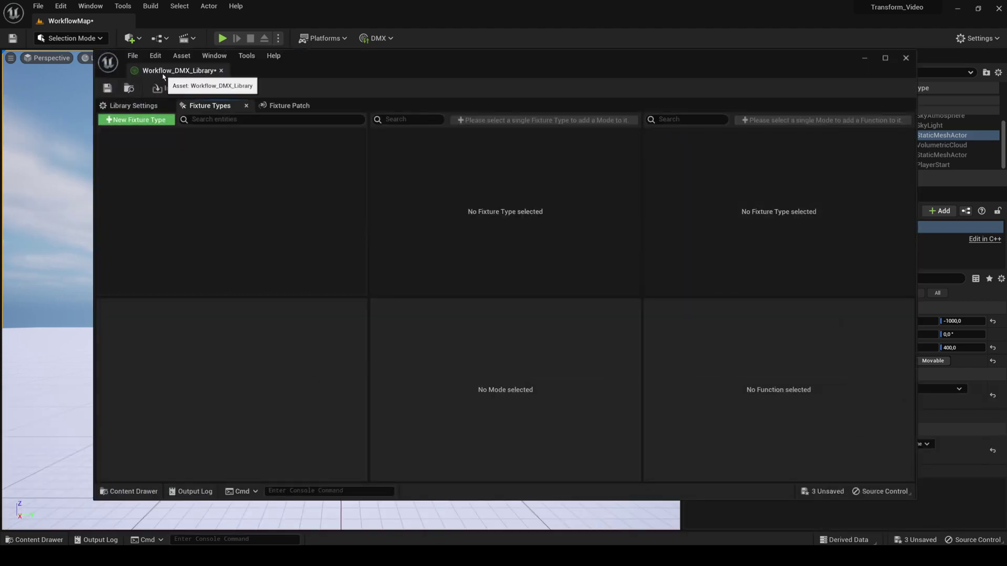
pyautogui.moveTo(167, 71); pyautogui.dragTo(168, 21)
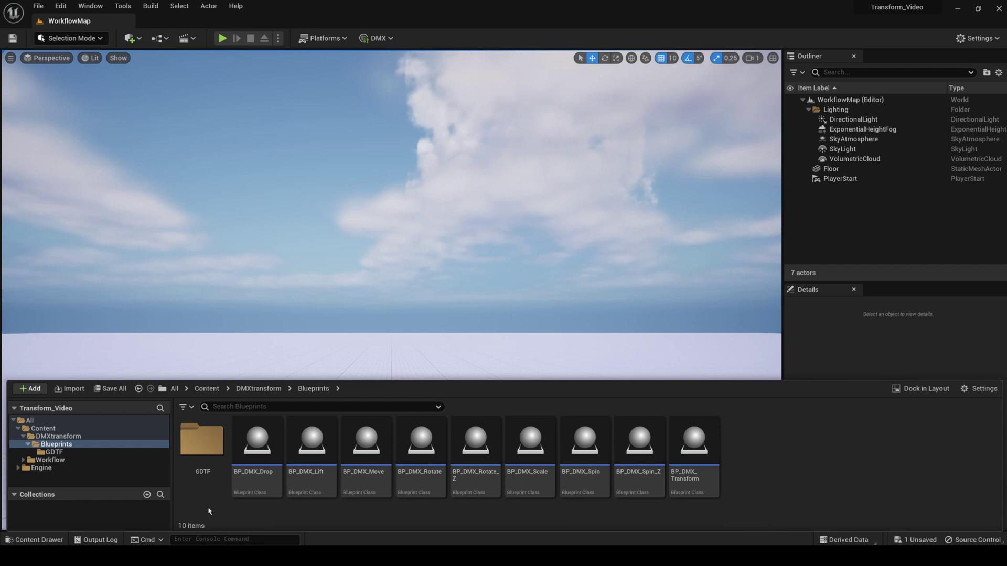
# - Browse the GDTF folder, then return to the Blueprints and DMXtransform folders
pyautogui.doubleClick(203, 447)
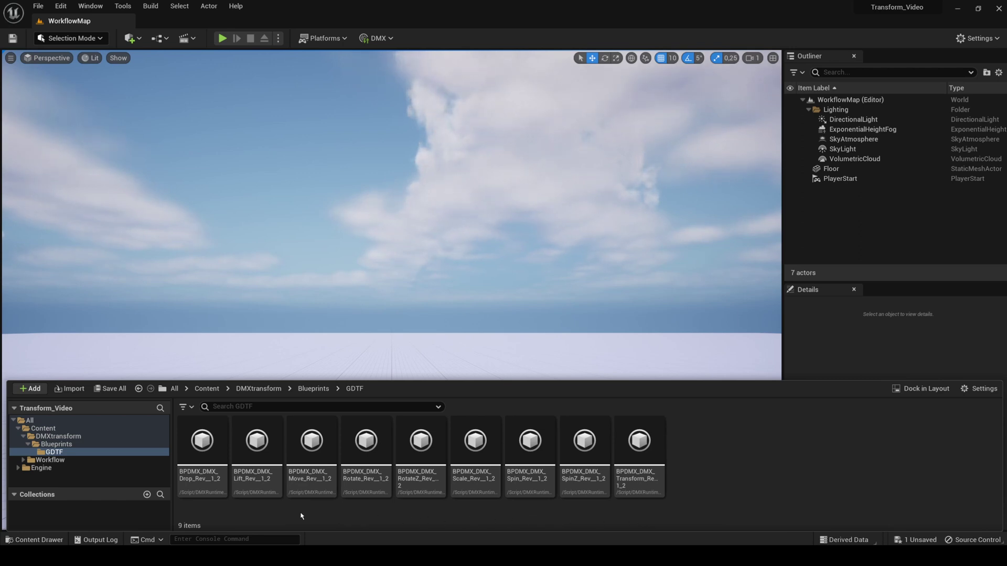
pyautogui.click(317, 390)
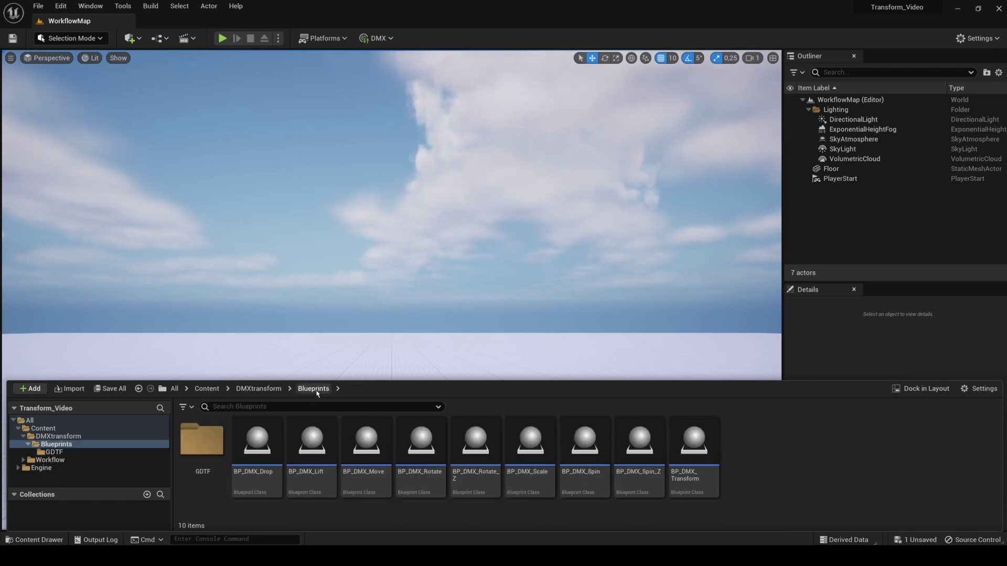
pyautogui.moveTo(699, 452)
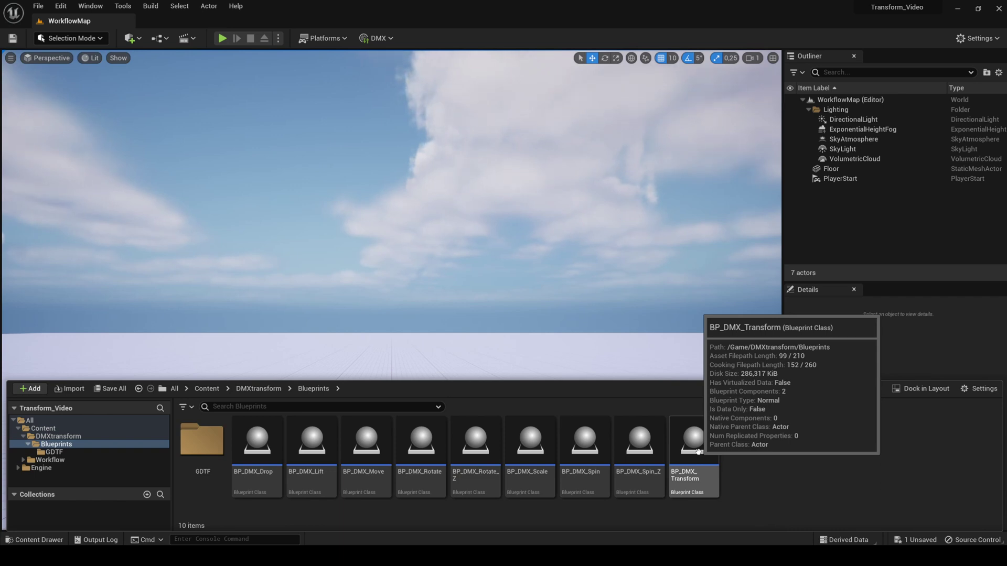
pyautogui.click(258, 388)
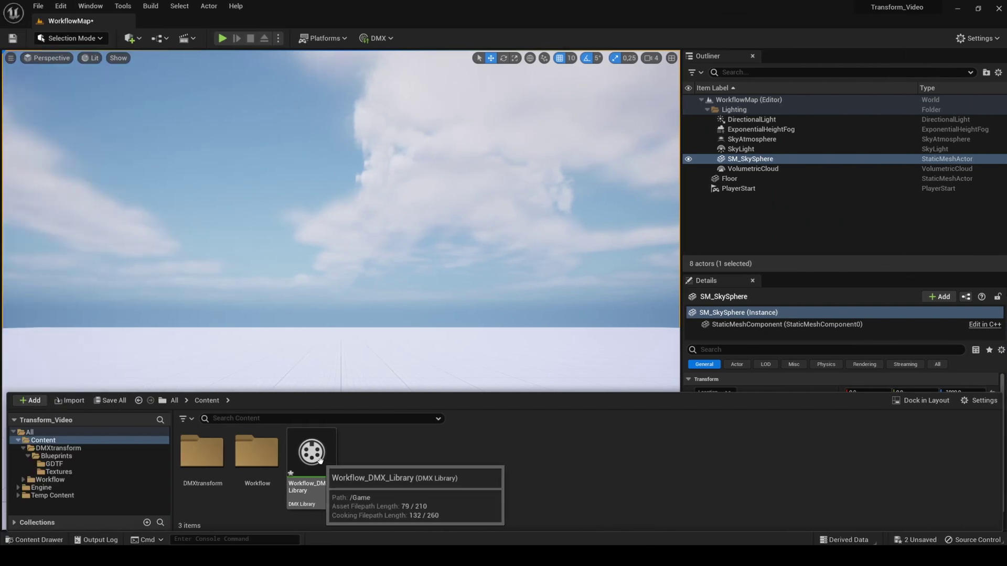
# - Open Workflow_DMX_Library and add a new fixture type named Transform
pyautogui.doubleClick(312, 452)
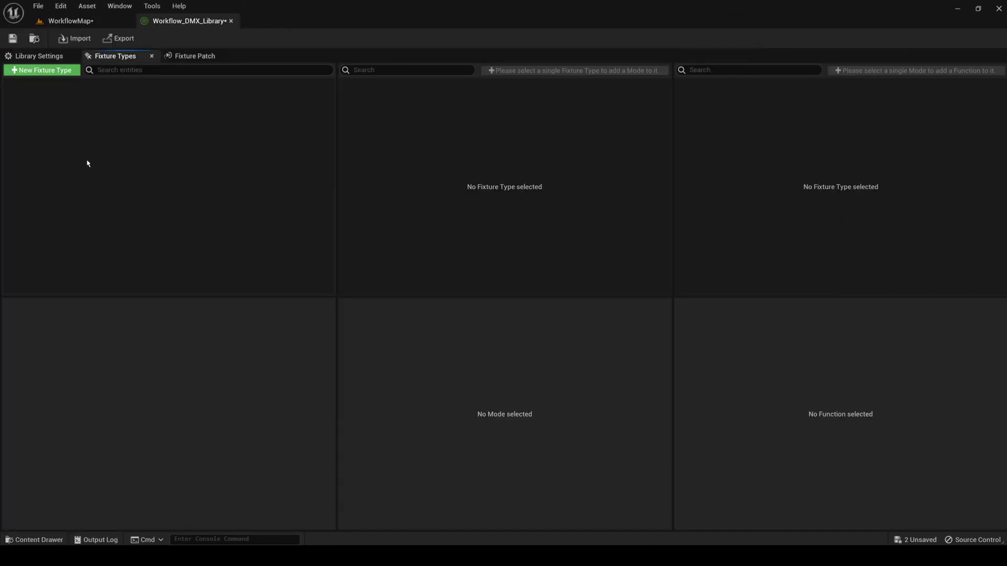
pyautogui.click(44, 70)
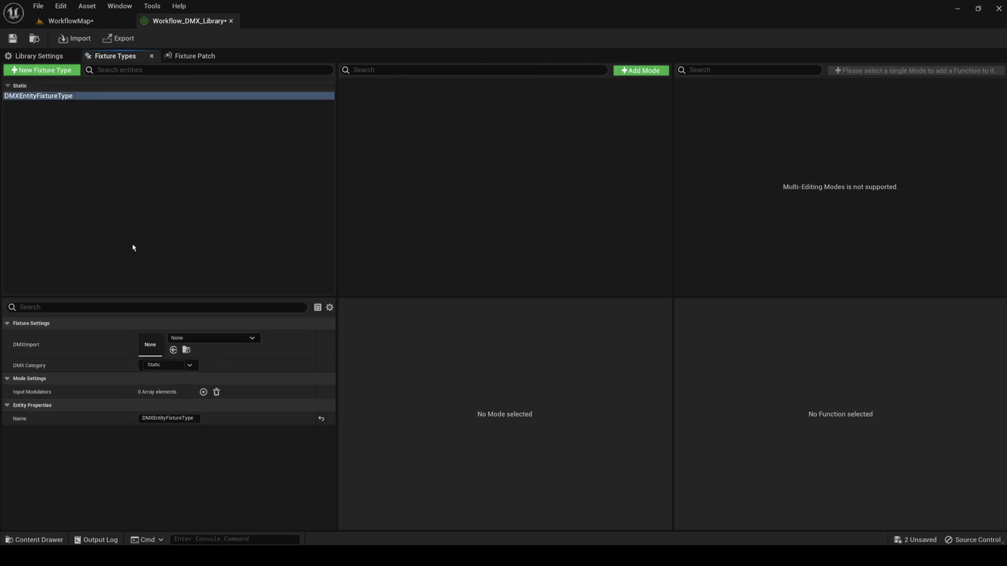
pyautogui.click(184, 418)
pyautogui.write('Transform')
pyautogui.press('Return')
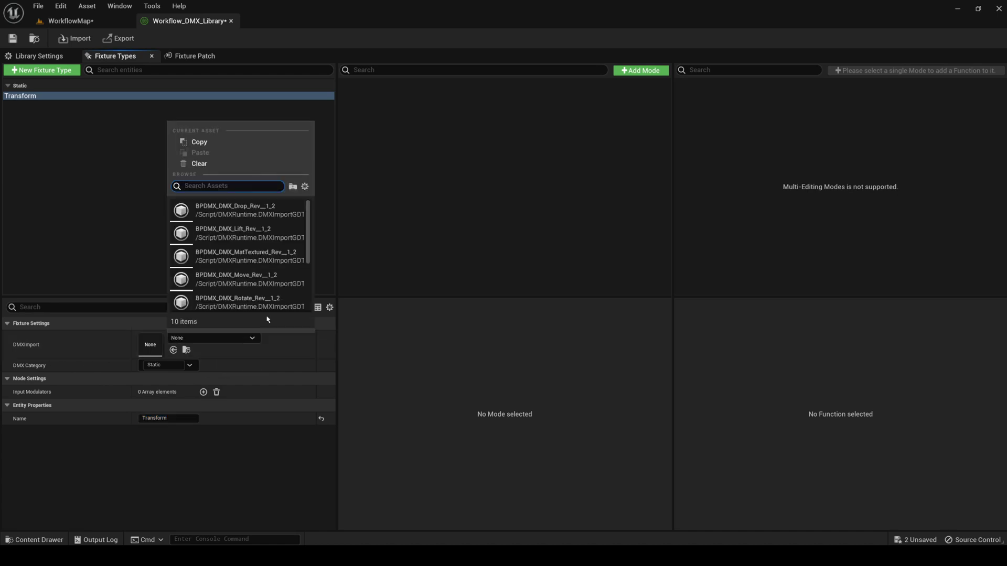
# - Import the Transform GDTF into the fixture type and compare its 8 bit and 16 bit modes
pyautogui.moveTo(309, 241); pyautogui.dragTo(309, 291)
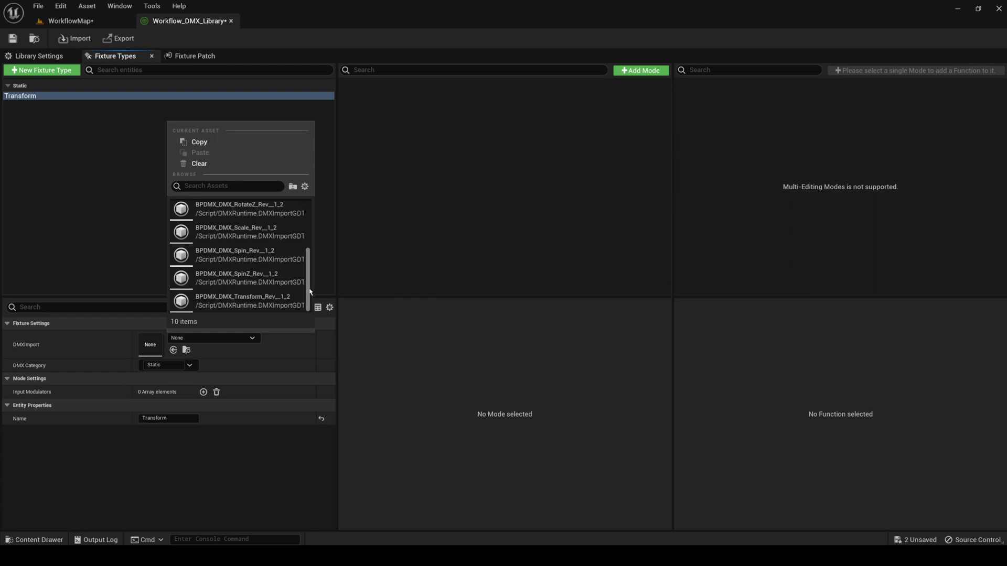
pyautogui.click(267, 300)
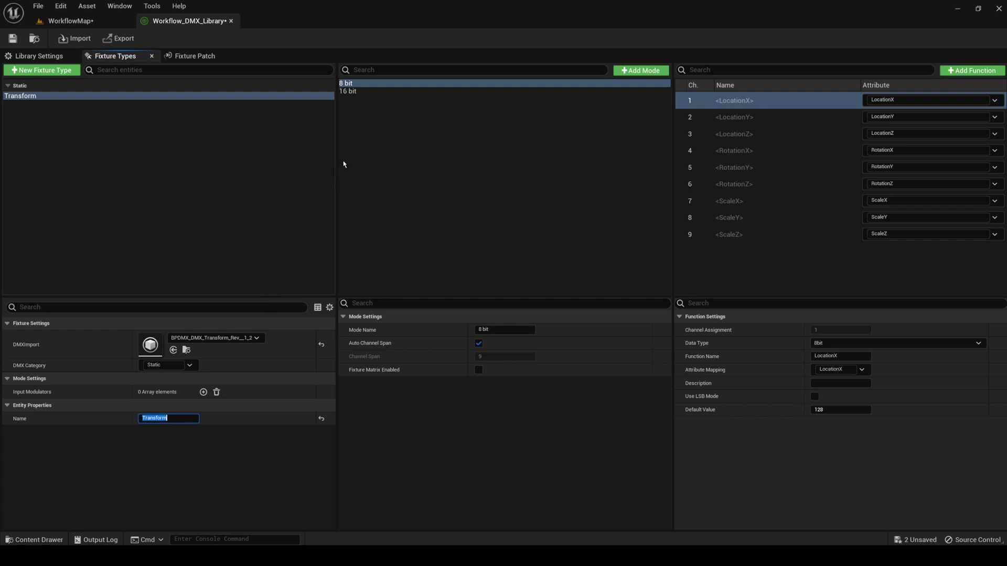
pyautogui.click(380, 91)
pyautogui.click(383, 84)
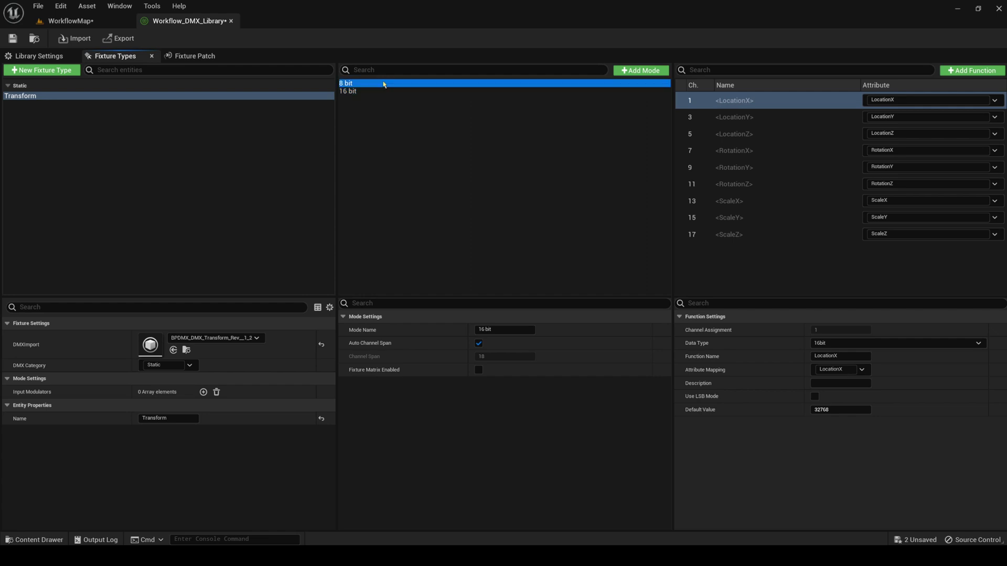
pyautogui.click(382, 91)
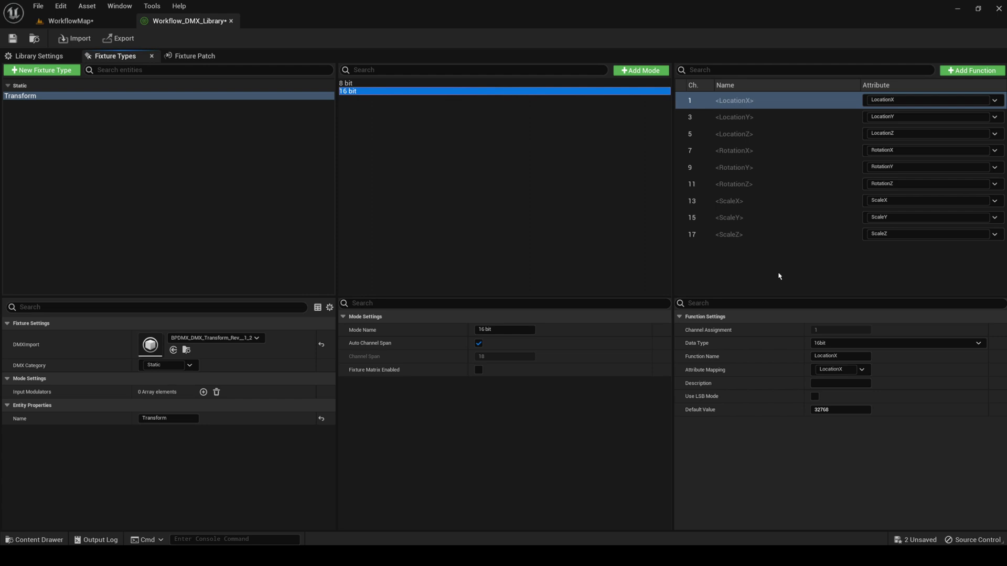
# - Patch a Transform fixture into universe 1, switch it to 16 bit mode, and select it
pyautogui.click(202, 56)
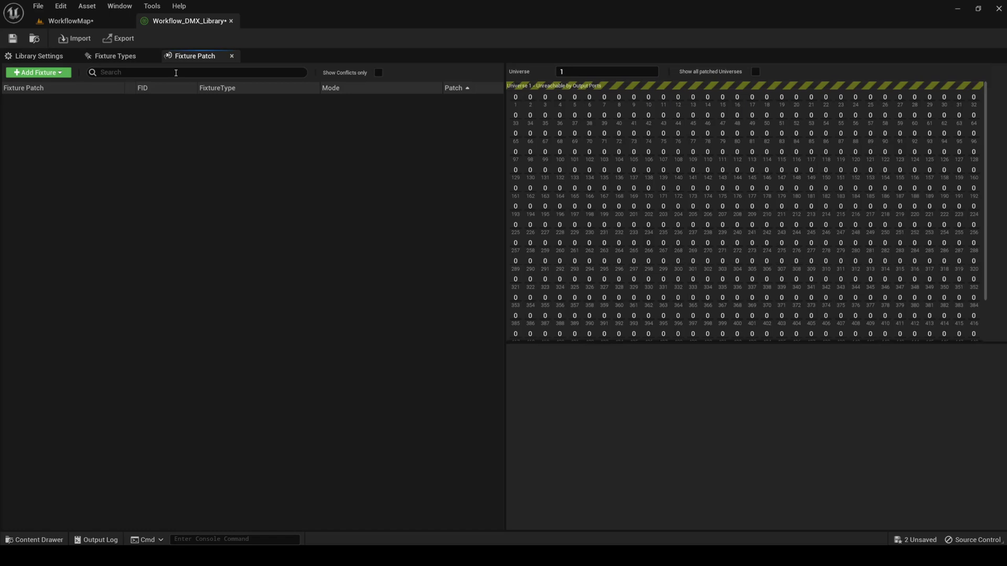
pyautogui.click(40, 72)
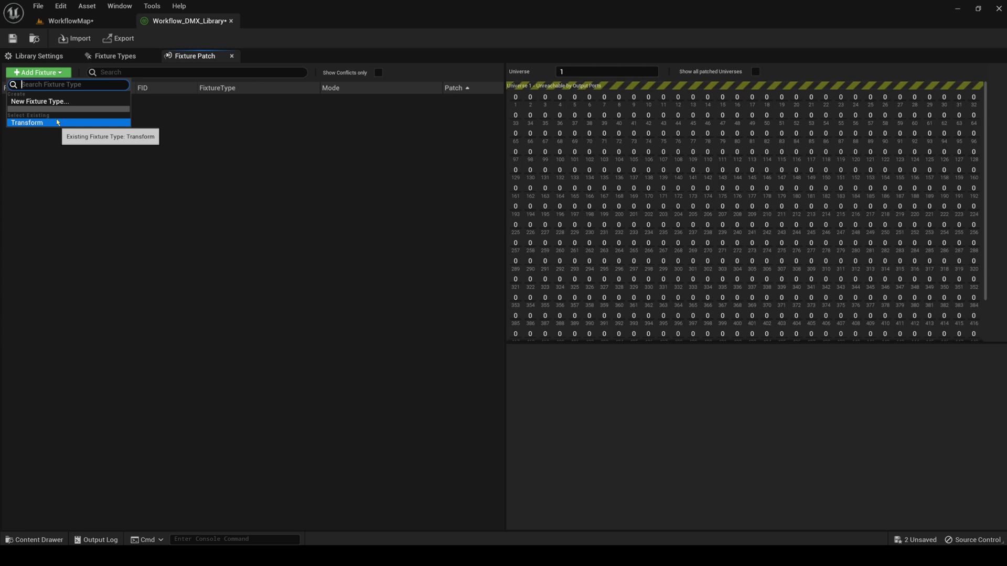
pyautogui.click(58, 123)
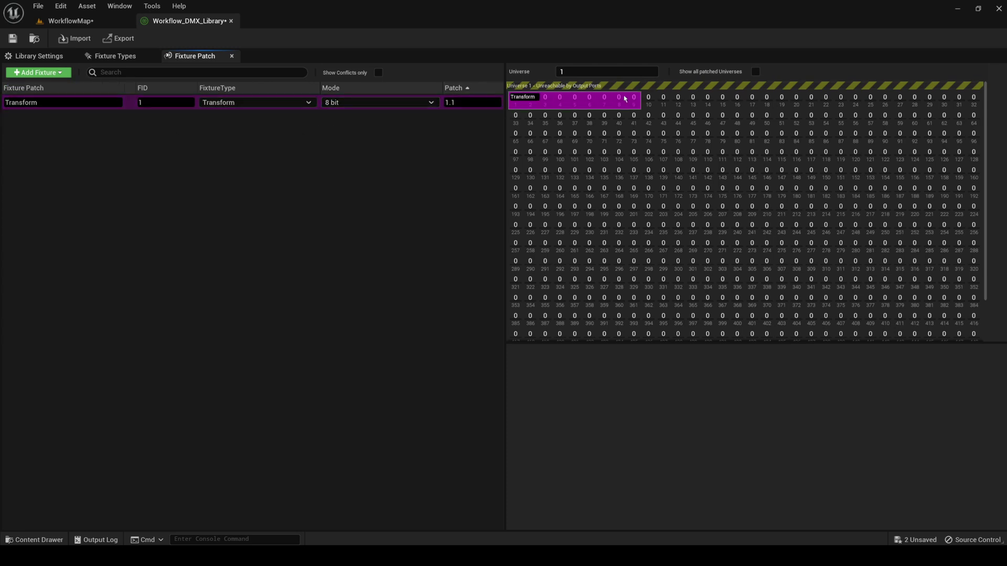
pyautogui.click(430, 103)
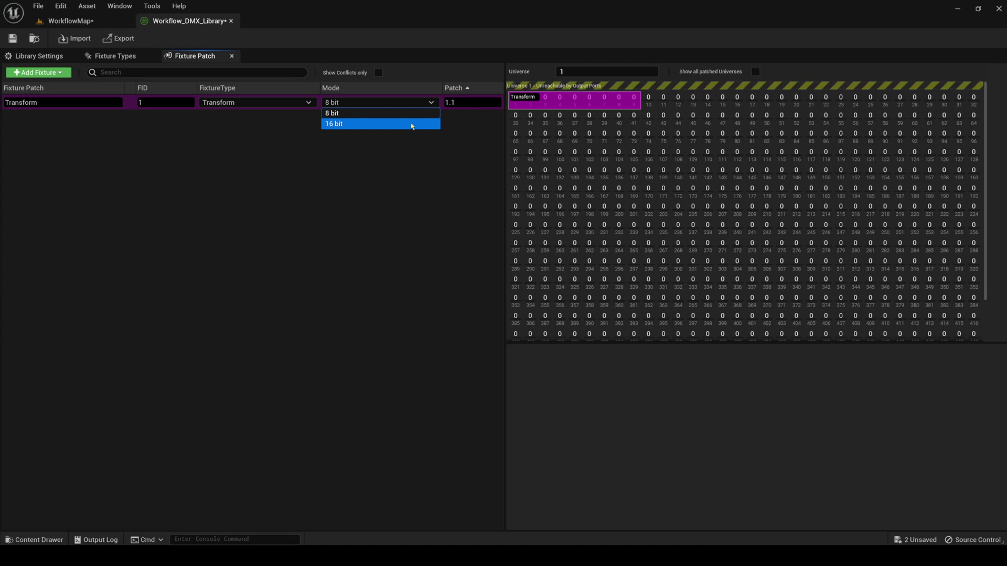
pyautogui.click(413, 124)
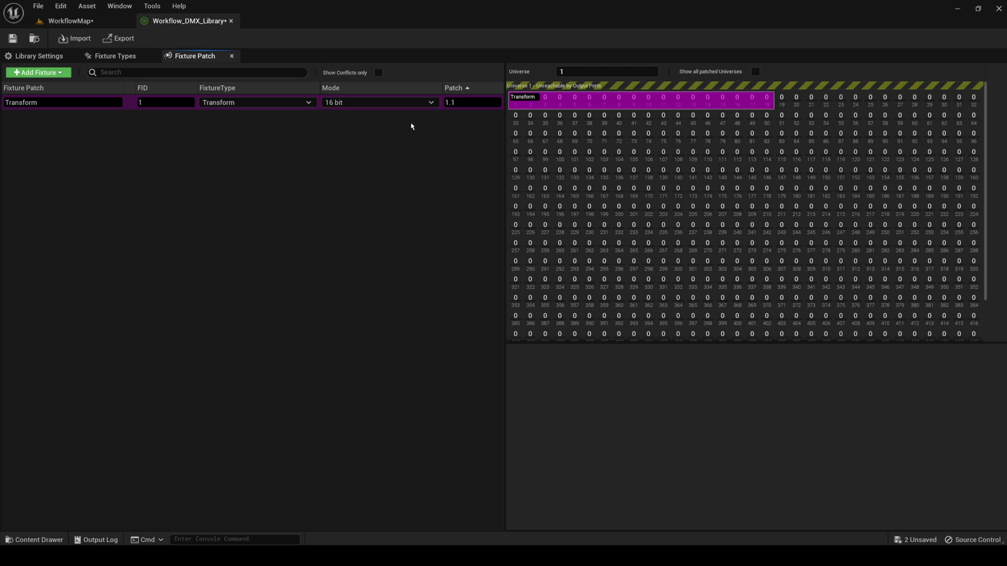
pyautogui.click(55, 103)
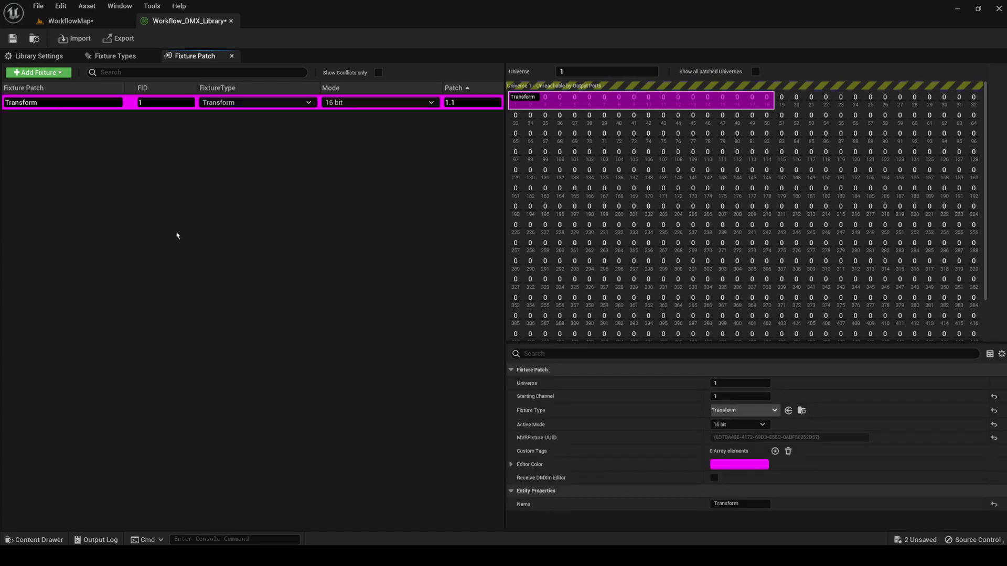
# - Undo the duplicated patches, leaving one Transform patch set to 8 bit mode
pyautogui.hotkey('ctrl', 'd')
pyautogui.hotkey('ctrl', 'd')
pyautogui.hotkey('ctrl', 'd')
pyautogui.hotkey('ctrl', 'd')
pyautogui.hotkey('ctrl', 'd')
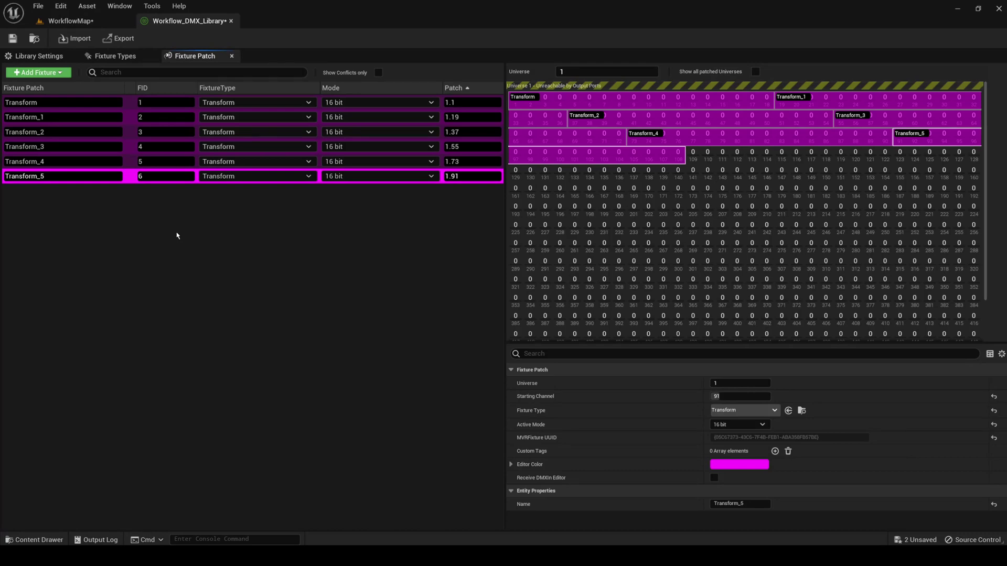
pyautogui.hotkey('ctrl', 'z')
pyautogui.hotkey('ctrl', 'z')
pyautogui.hotkey('ctrl', 'z')
pyautogui.hotkey('ctrl', 'z')
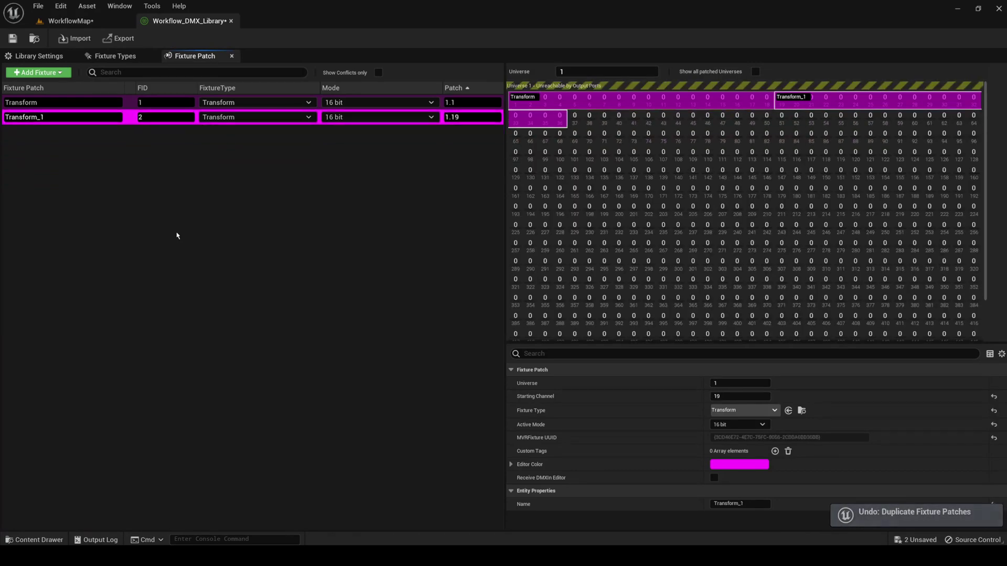
pyautogui.hotkey('ctrl', 'z')
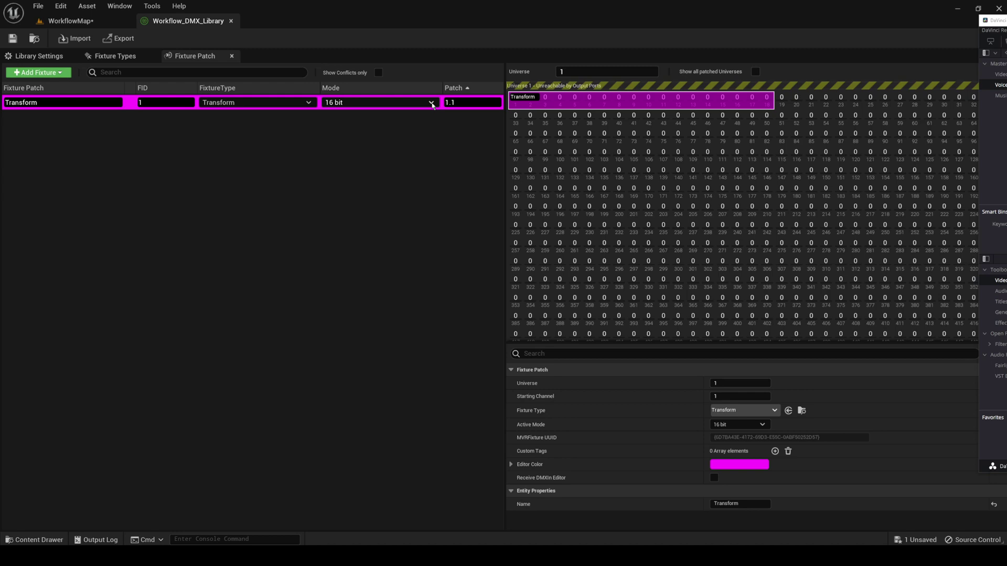
pyautogui.click(433, 103)
pyautogui.click(416, 116)
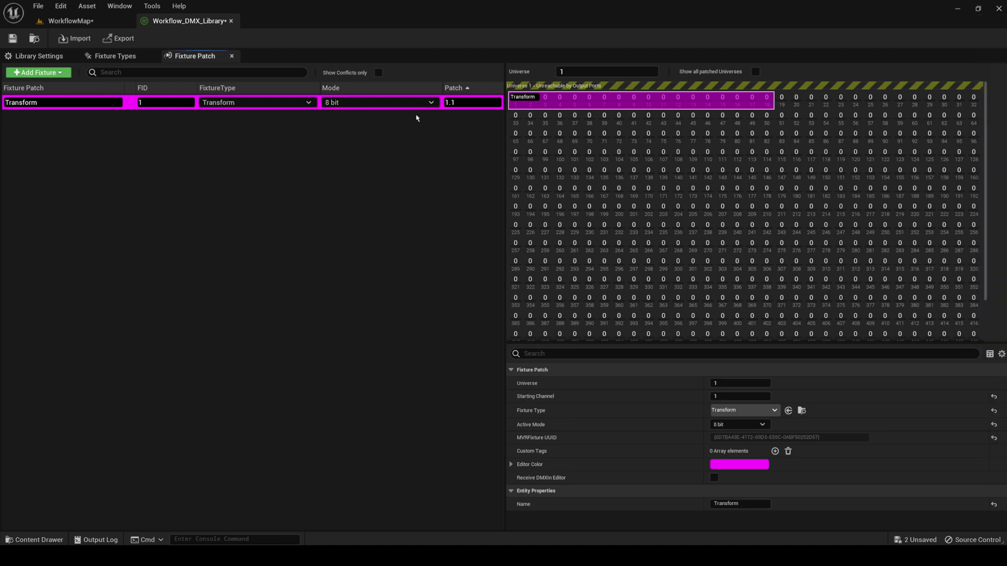
# - Save the DMX library and return to the WorkflowMap level
pyautogui.click(13, 39)
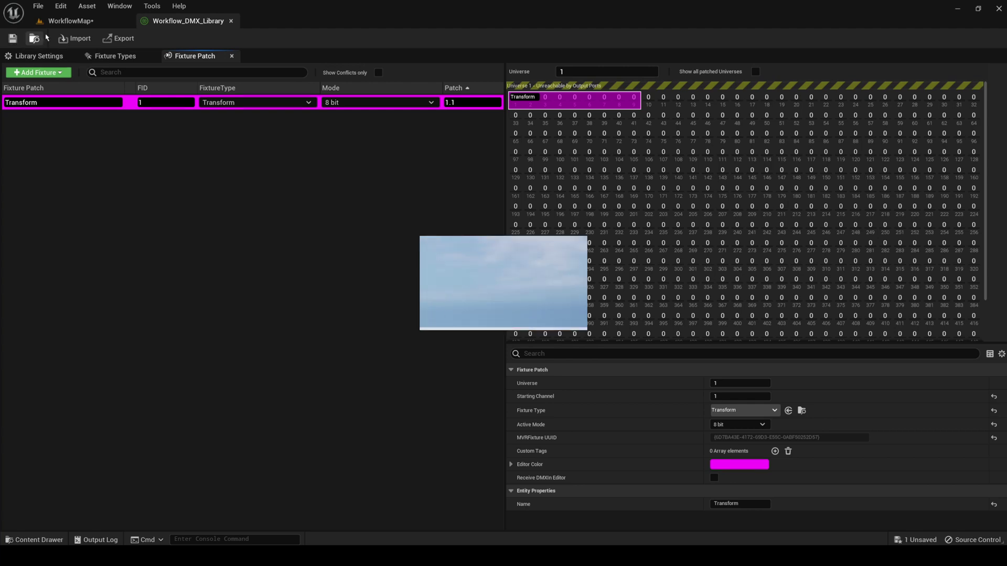
pyautogui.click(70, 21)
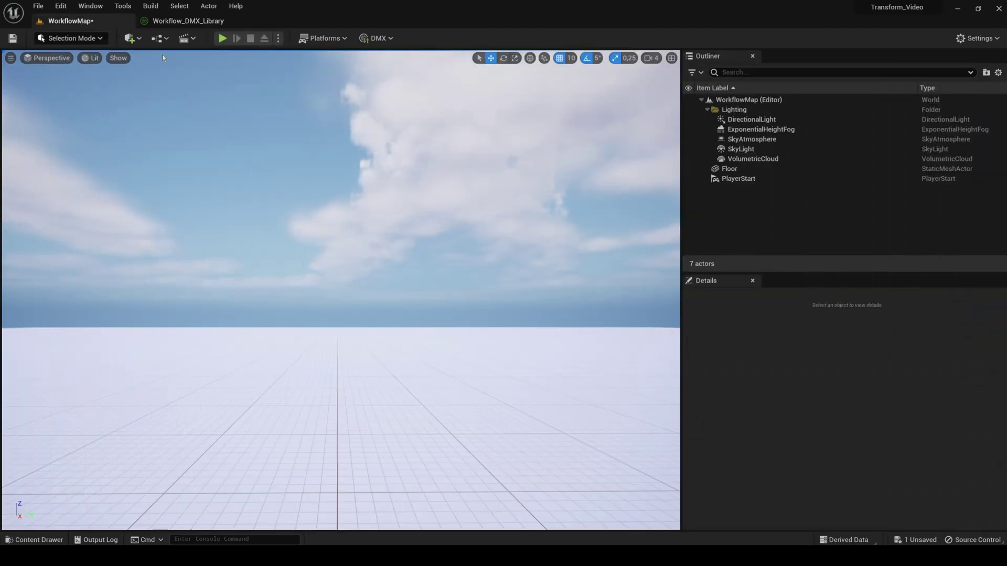
pyautogui.click(132, 39)
# - Add a Cube at location 0, 0, 190 and set its mobility to Movable
pyautogui.moveTo(166, 133)
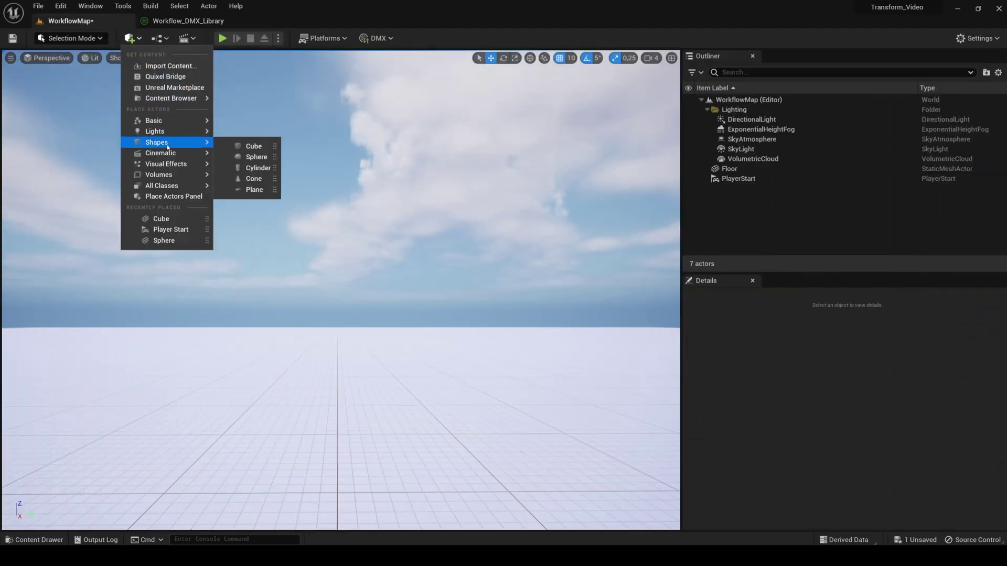
pyautogui.click(233, 146)
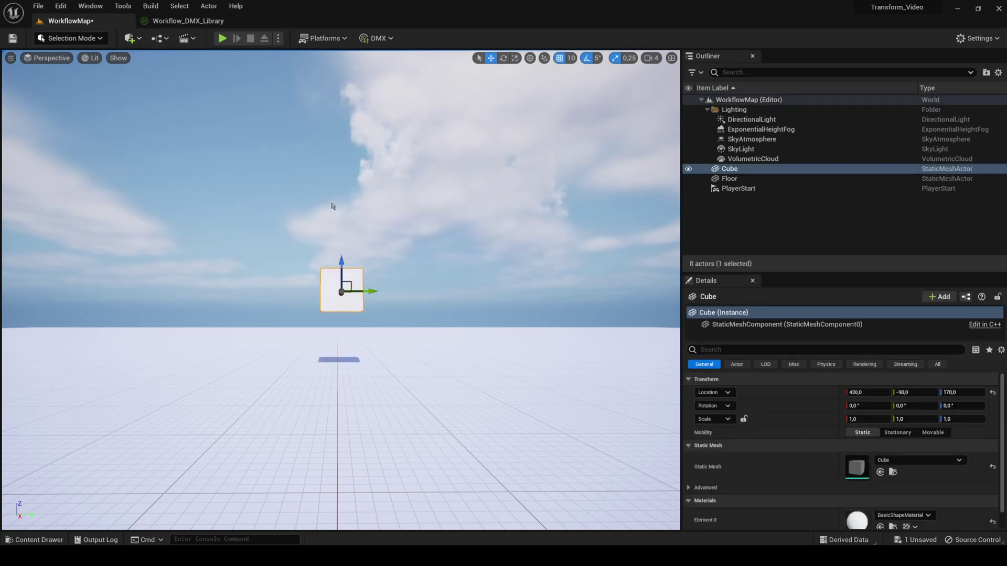
pyautogui.click(993, 394)
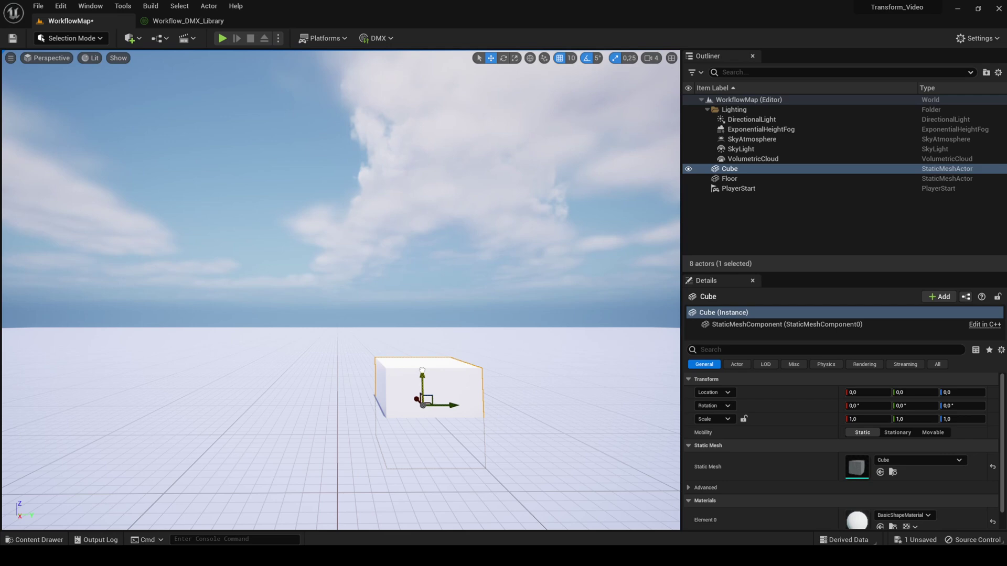
pyautogui.moveTo(422, 371); pyautogui.dragTo(426, 212)
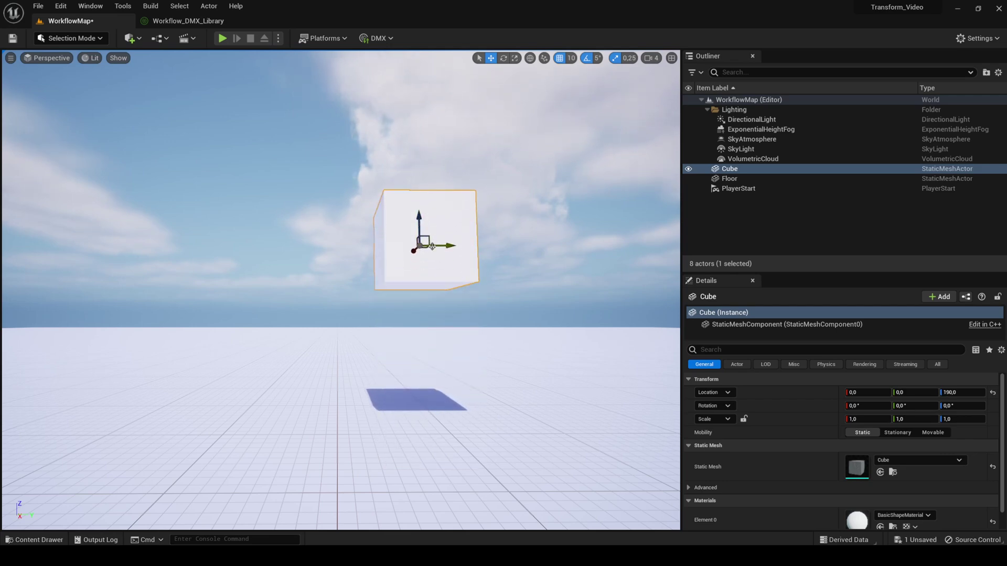
pyautogui.click(938, 433)
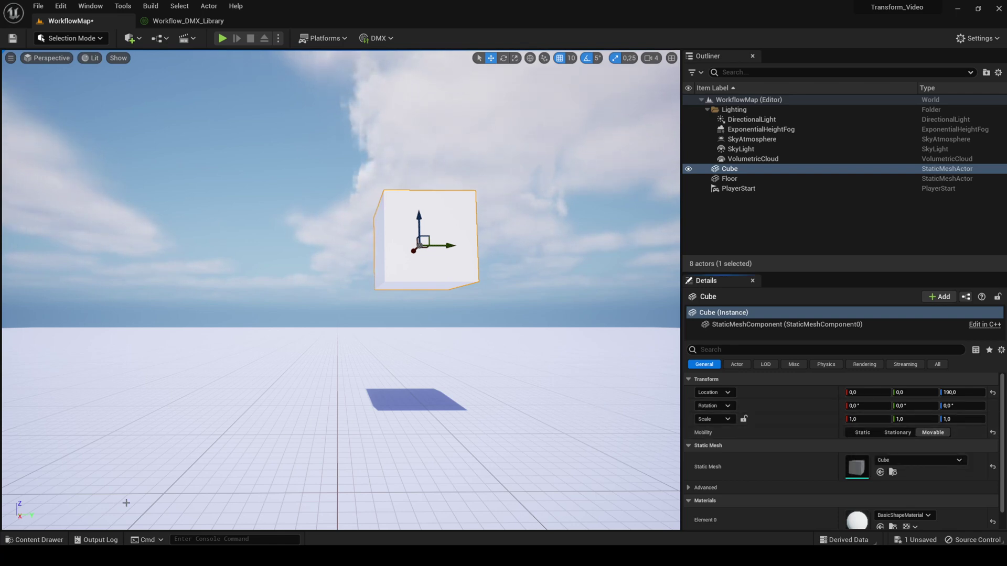
pyautogui.click(34, 540)
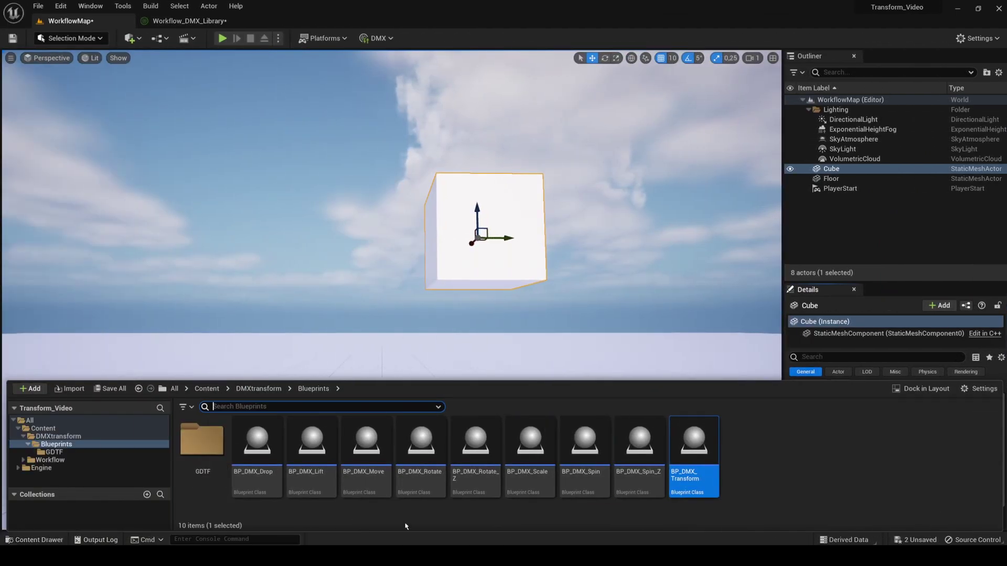
# - Drag BP_DMX_Transform from the Blueprints folder into the level at 220, 320, 240
pyautogui.moveTo(693, 456); pyautogui.dragTo(677, 248)
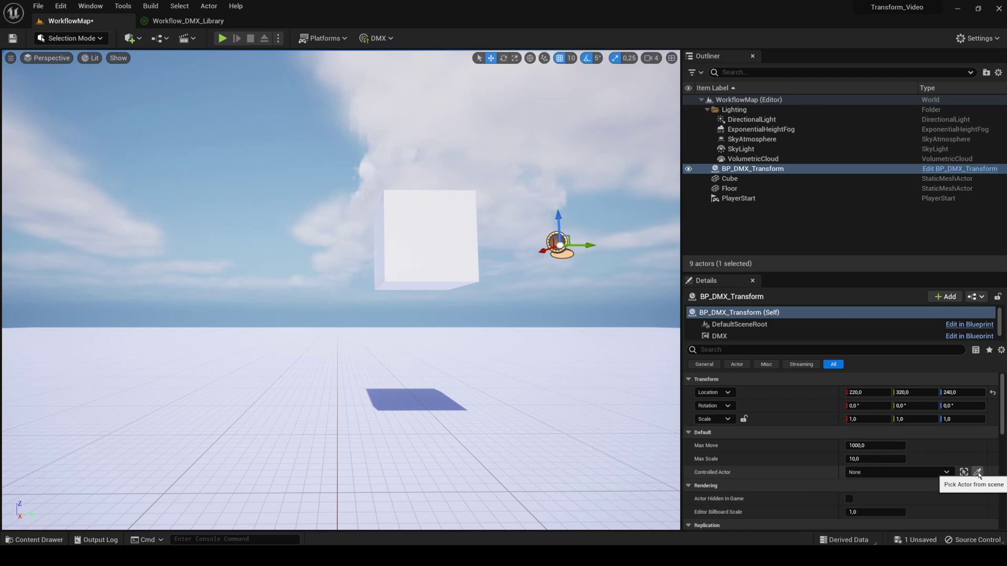
# - Set BP_DMX_Transform's Controlled Actor to Cube and show its DMX component settings
pyautogui.click(978, 473)
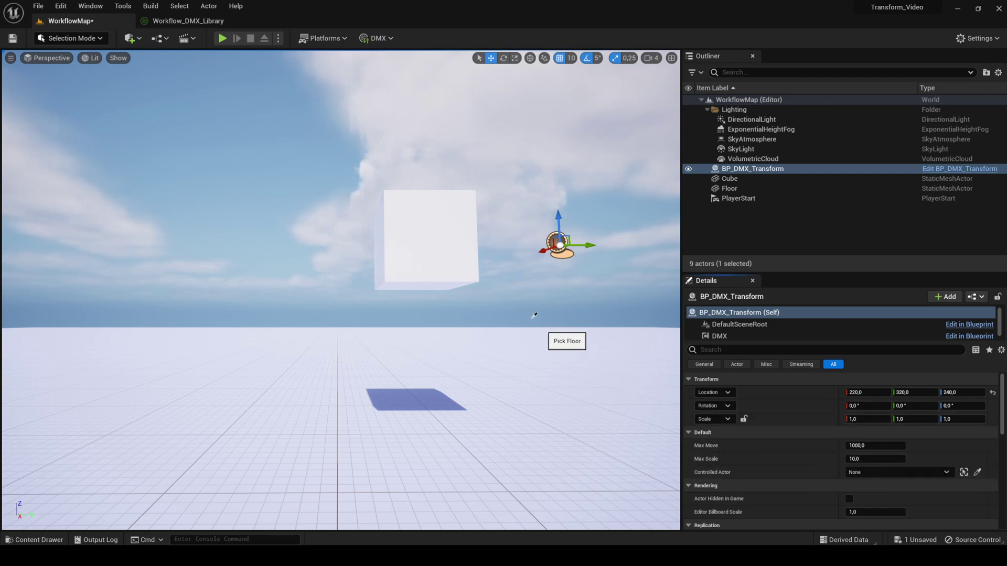
pyautogui.click(452, 254)
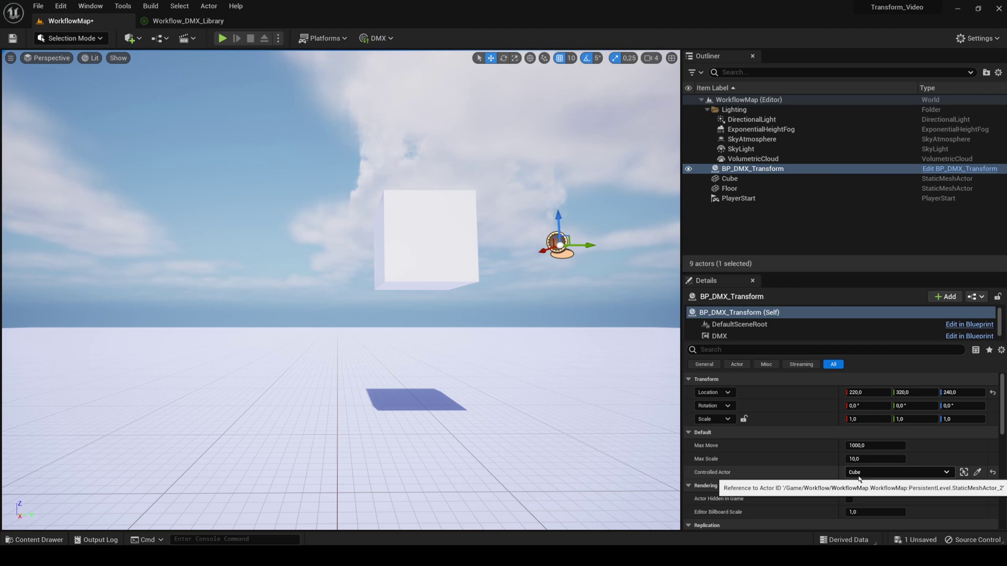
pyautogui.click(993, 473)
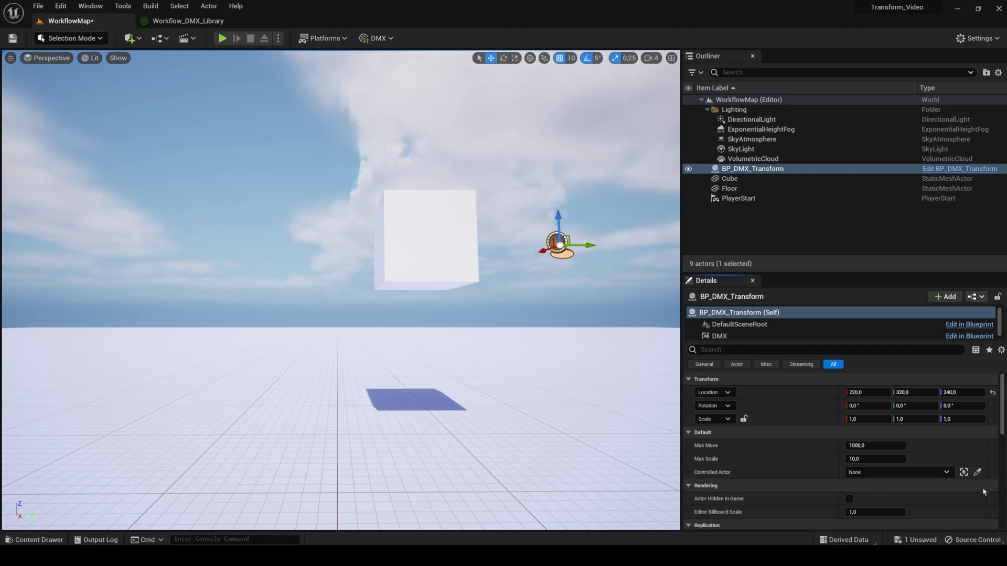
pyautogui.click(946, 472)
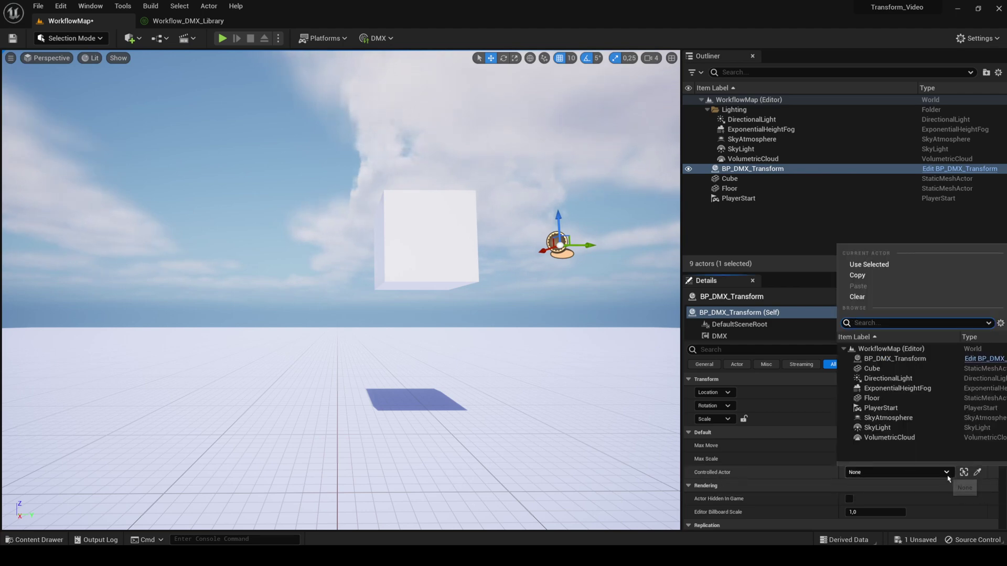
pyautogui.click(880, 369)
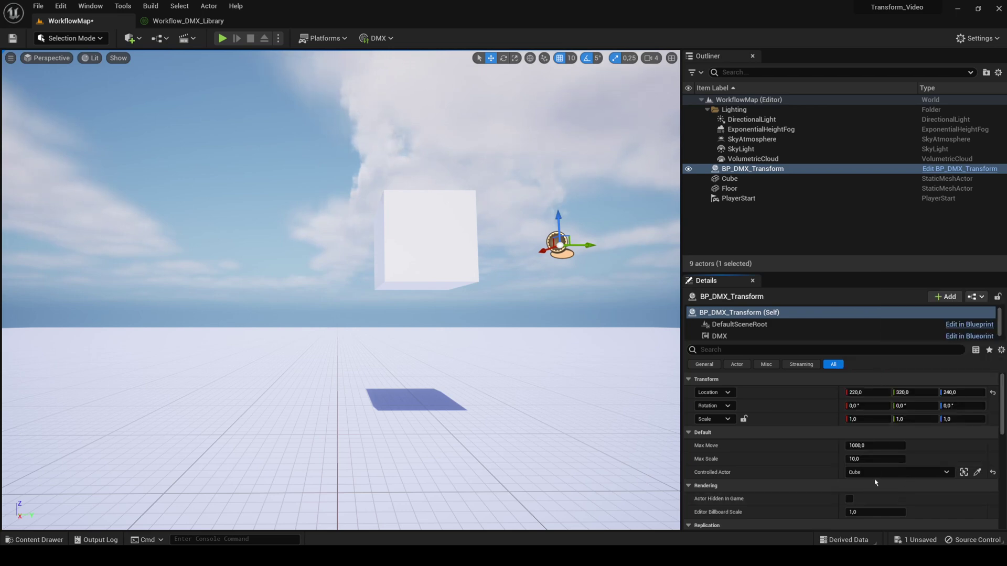
pyautogui.click(724, 338)
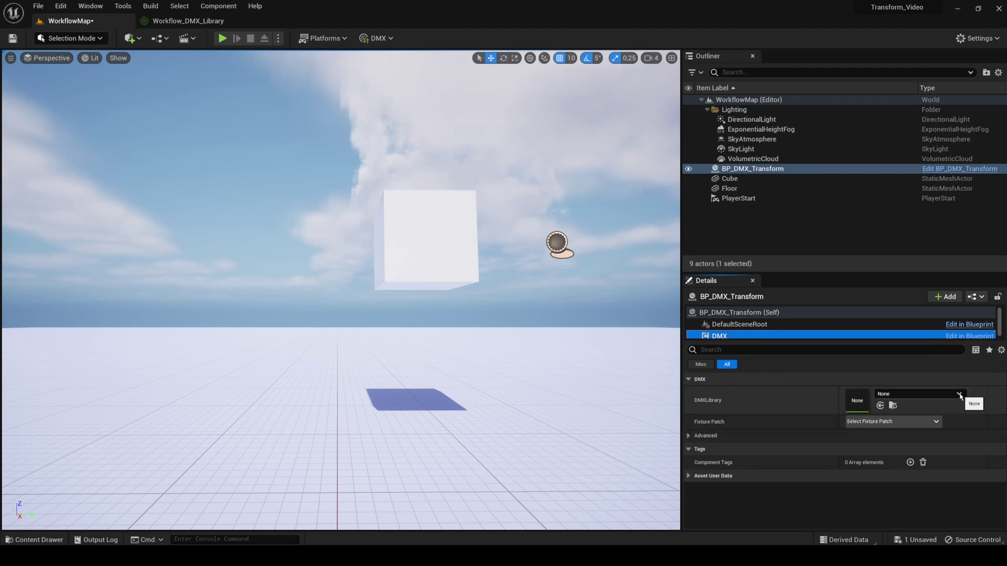
# - Assign Workflow_DMX_Library and the Transform fixture patch to the DMX component
pyautogui.click(960, 395)
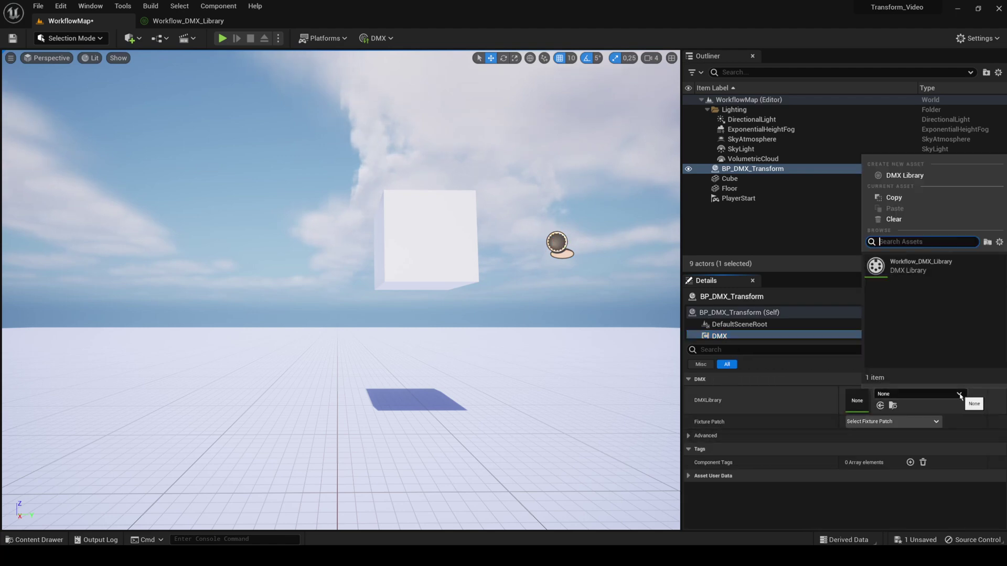
pyautogui.click(921, 267)
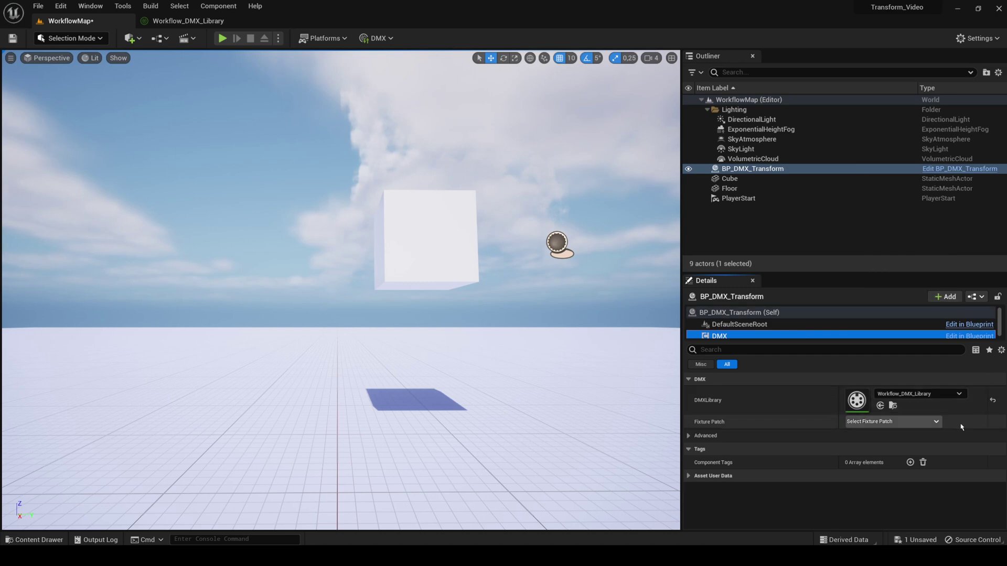
pyautogui.click(936, 422)
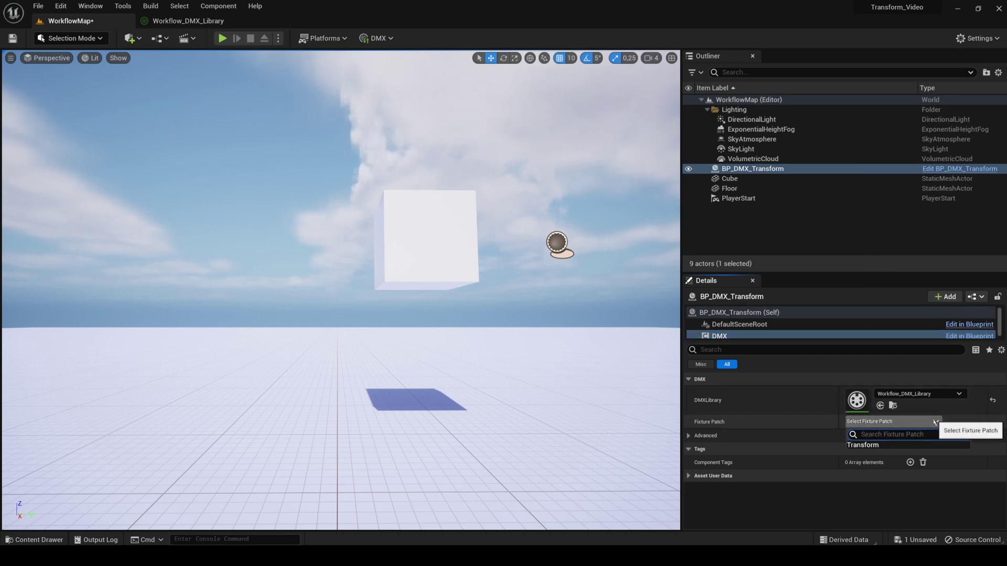
pyautogui.click(891, 445)
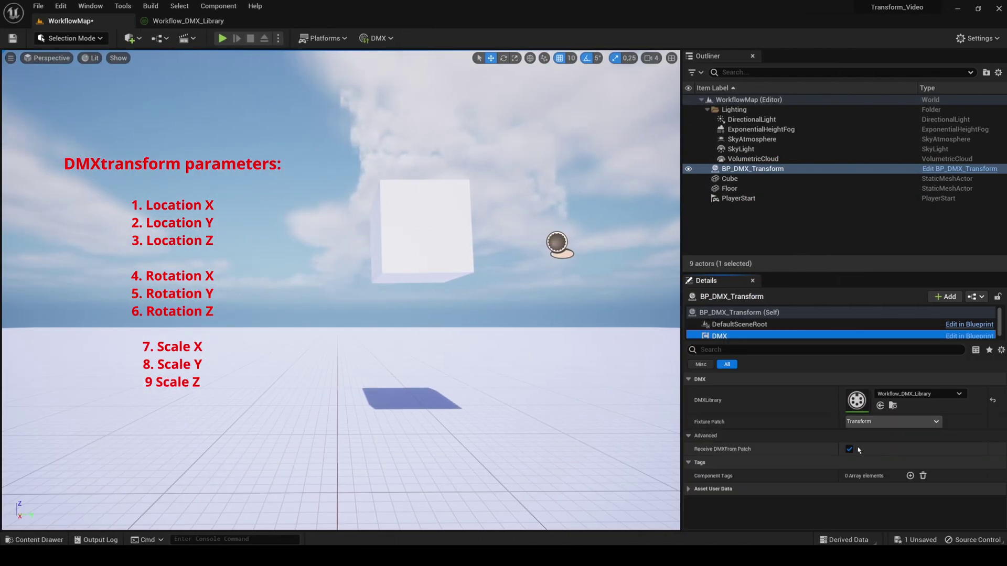
# - Toggle Receive DMX From Patch off and on so the Cube follows incoming channels
pyautogui.click(849, 449)
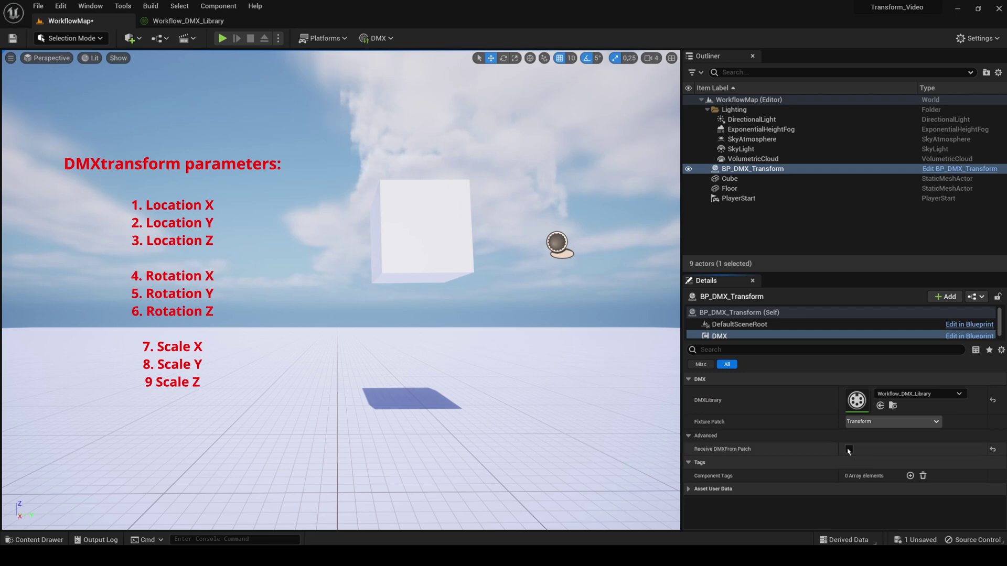
pyautogui.click(850, 450)
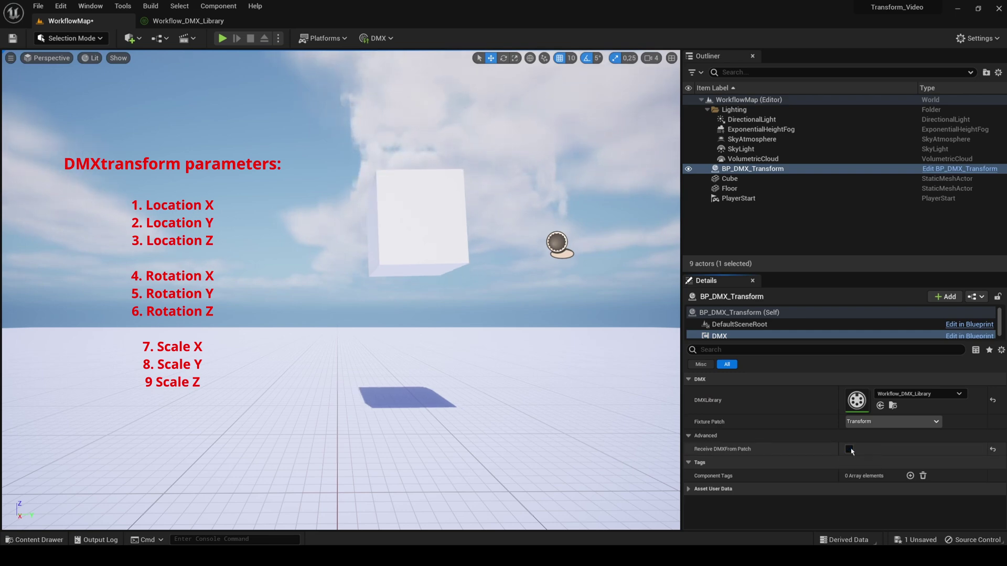
pyautogui.click(849, 450)
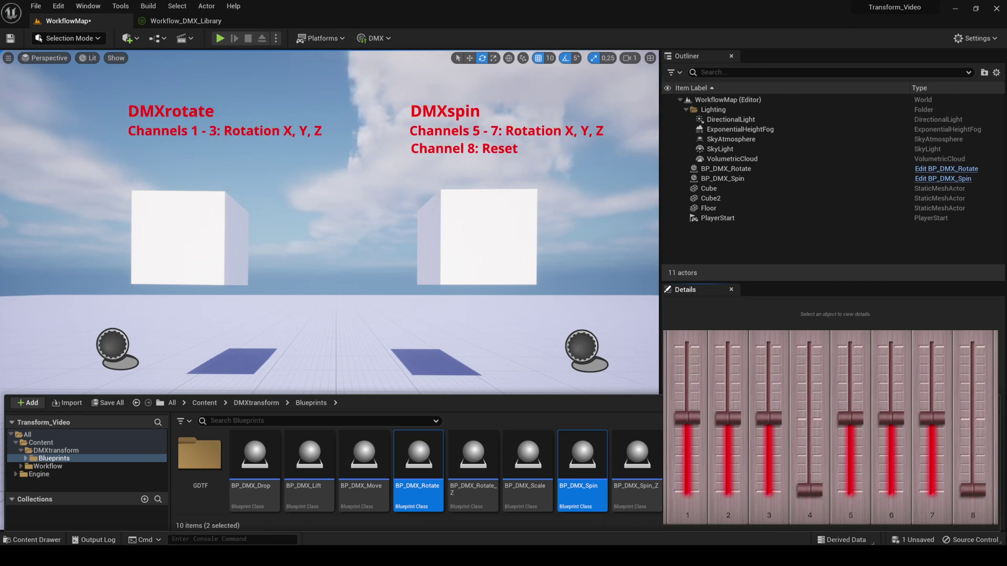
# - Hide the Content Drawer to free up the viewport
pyautogui.hotkey('ctrl', 'space')
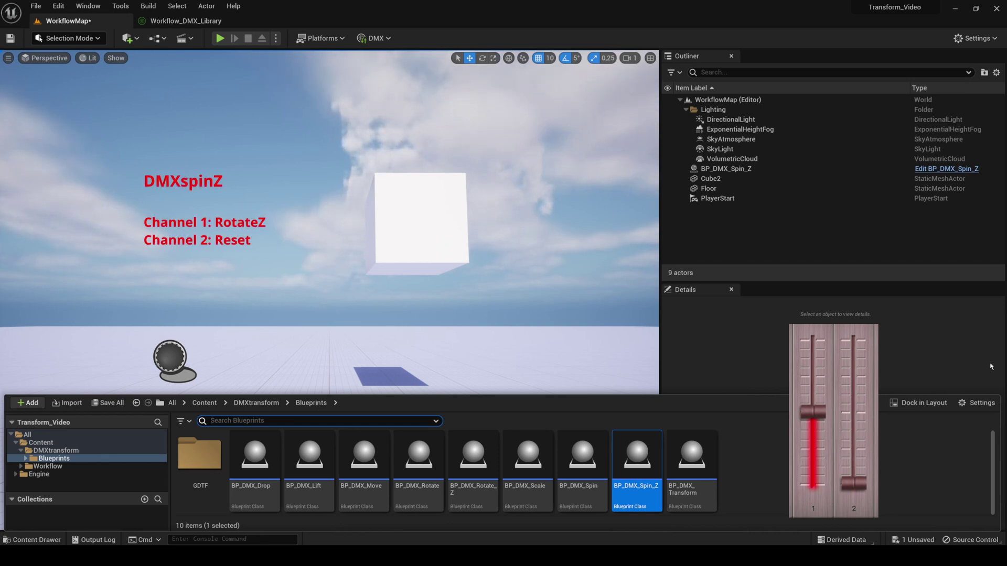
# - Close the Content Drawer to clear space in the viewport
pyautogui.click(990, 367)
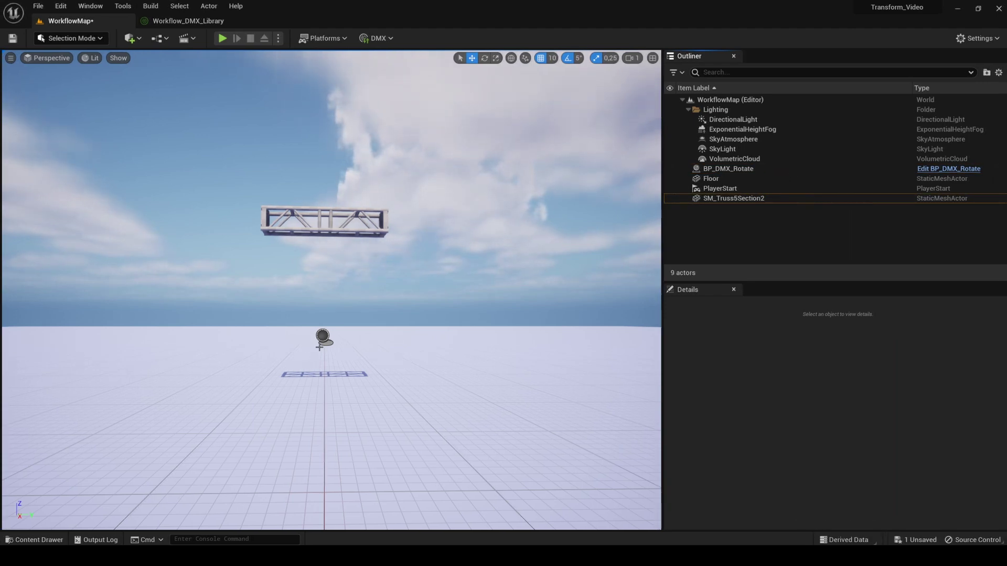
# - Parent SM_Truss5Section2 under BP_DMX_Rotate in the Outliner, then deselect everything
pyautogui.click(728, 168)
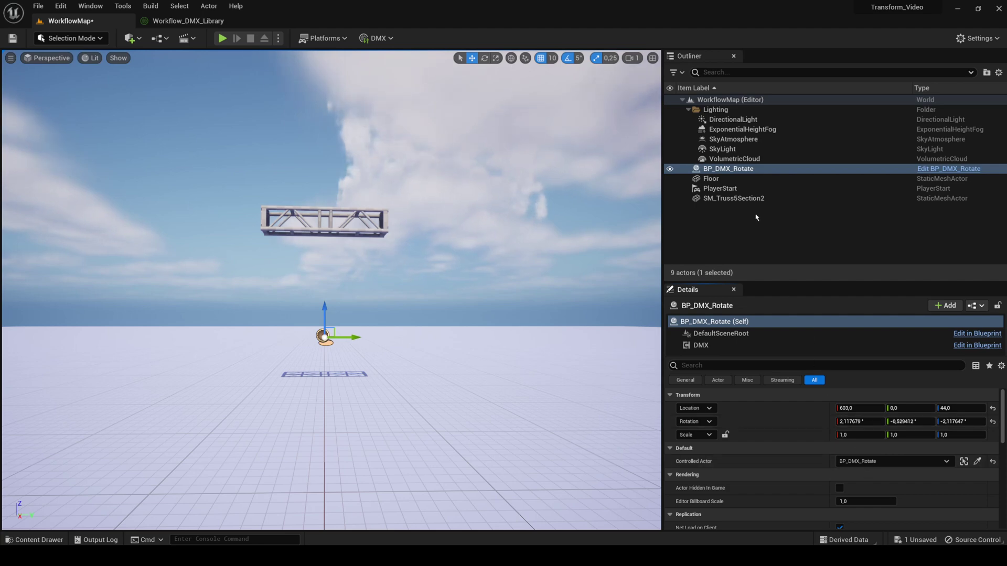
pyautogui.click(753, 197)
pyautogui.moveTo(753, 198); pyautogui.dragTo(751, 169)
pyautogui.click(798, 235)
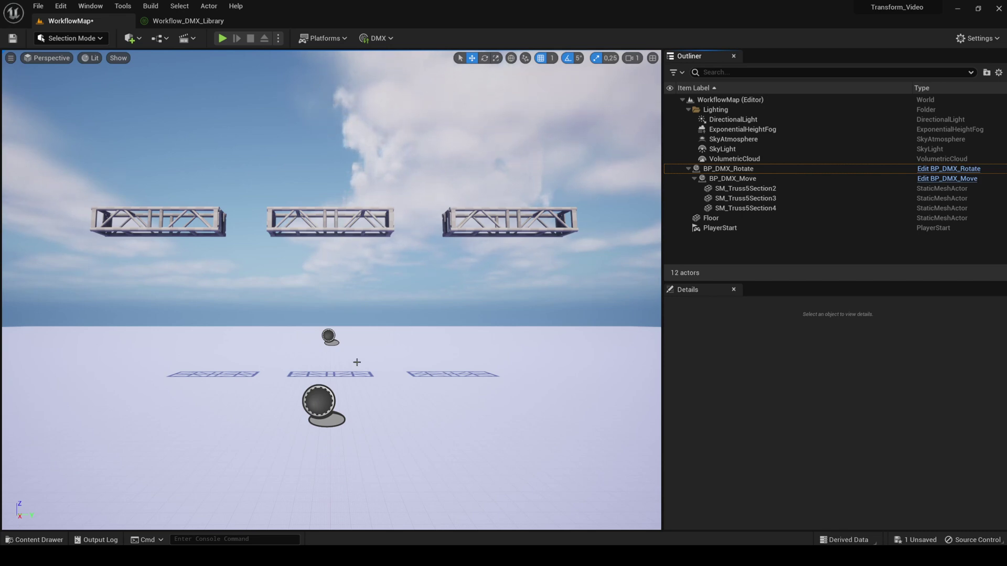
pyautogui.click(321, 400)
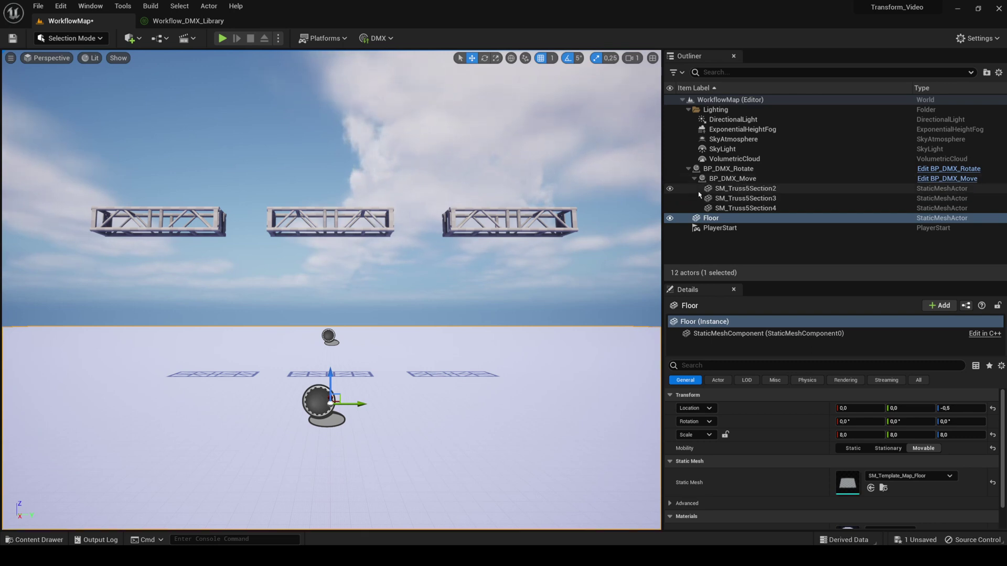
pyautogui.click(328, 335)
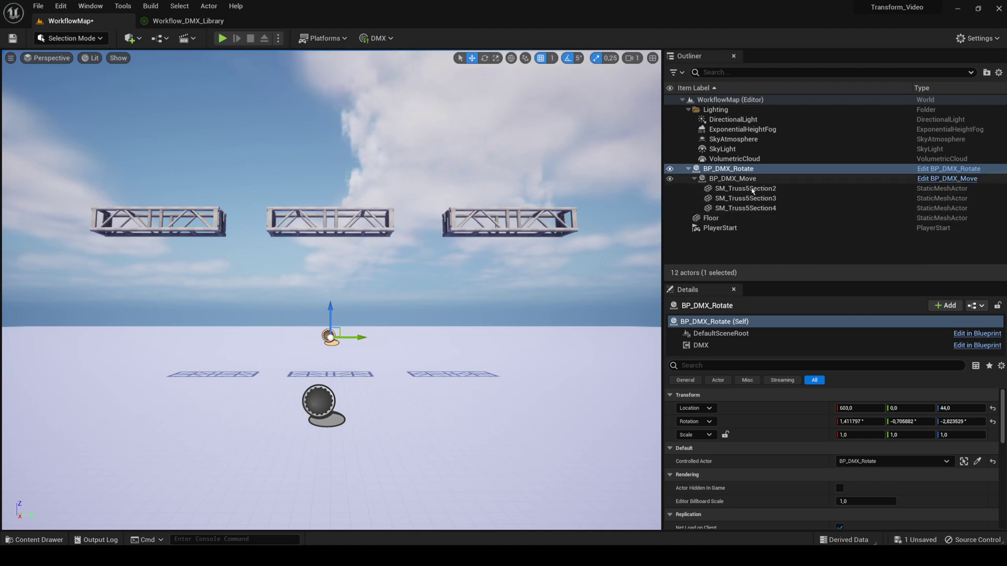
pyautogui.click(758, 237)
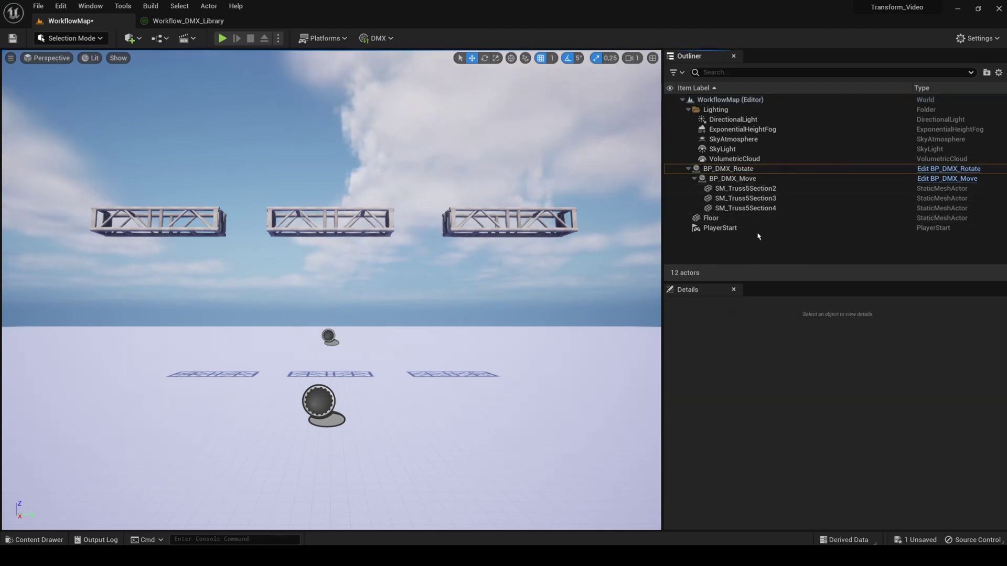